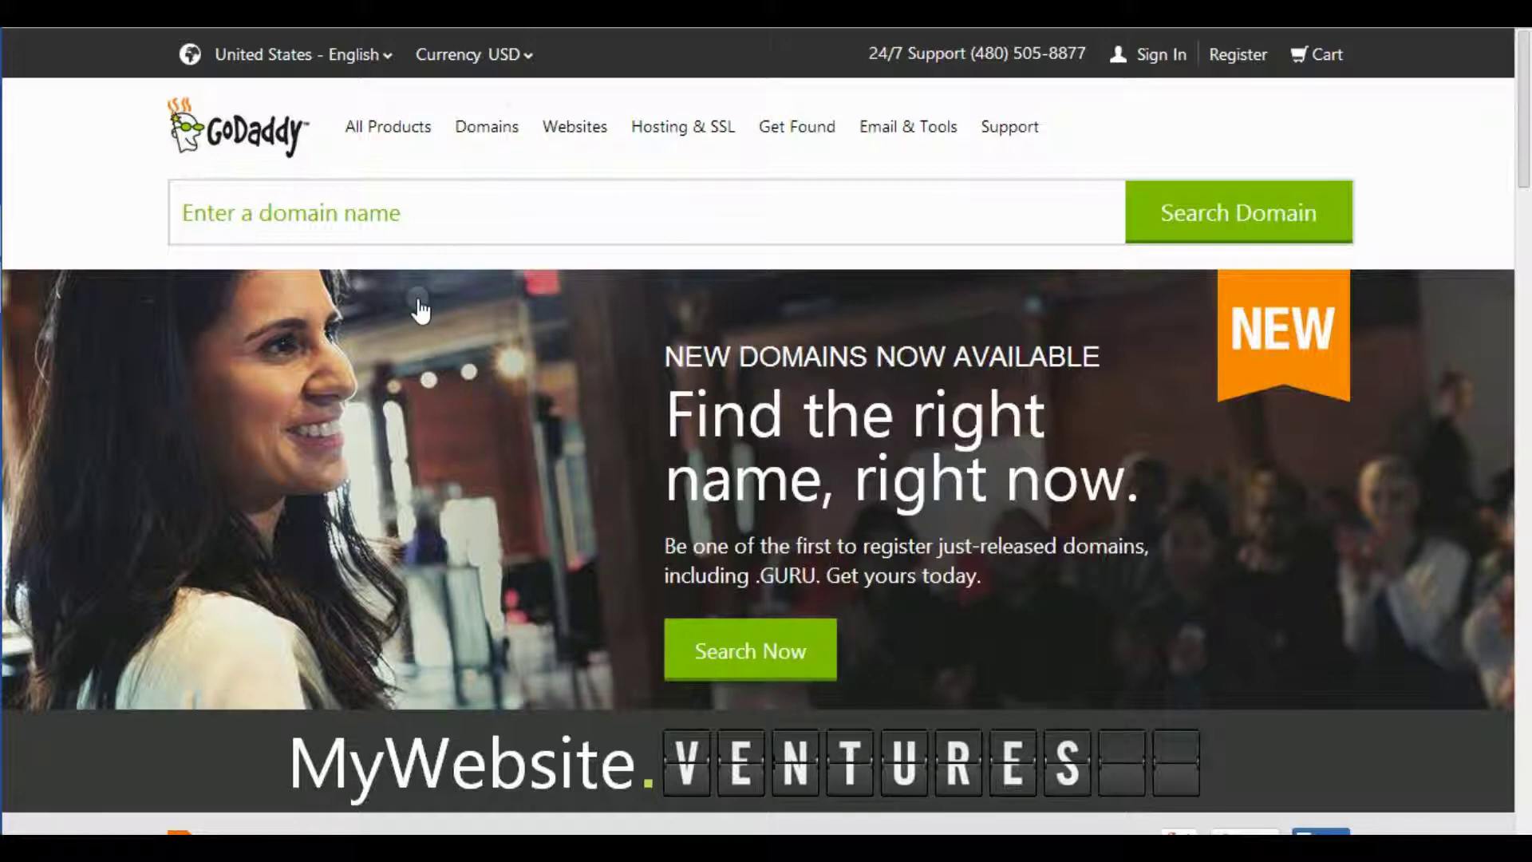
- Open the Web Hosting page from the hosting and SSL products
left_click(519, 102)
mouse_move(667, 127)
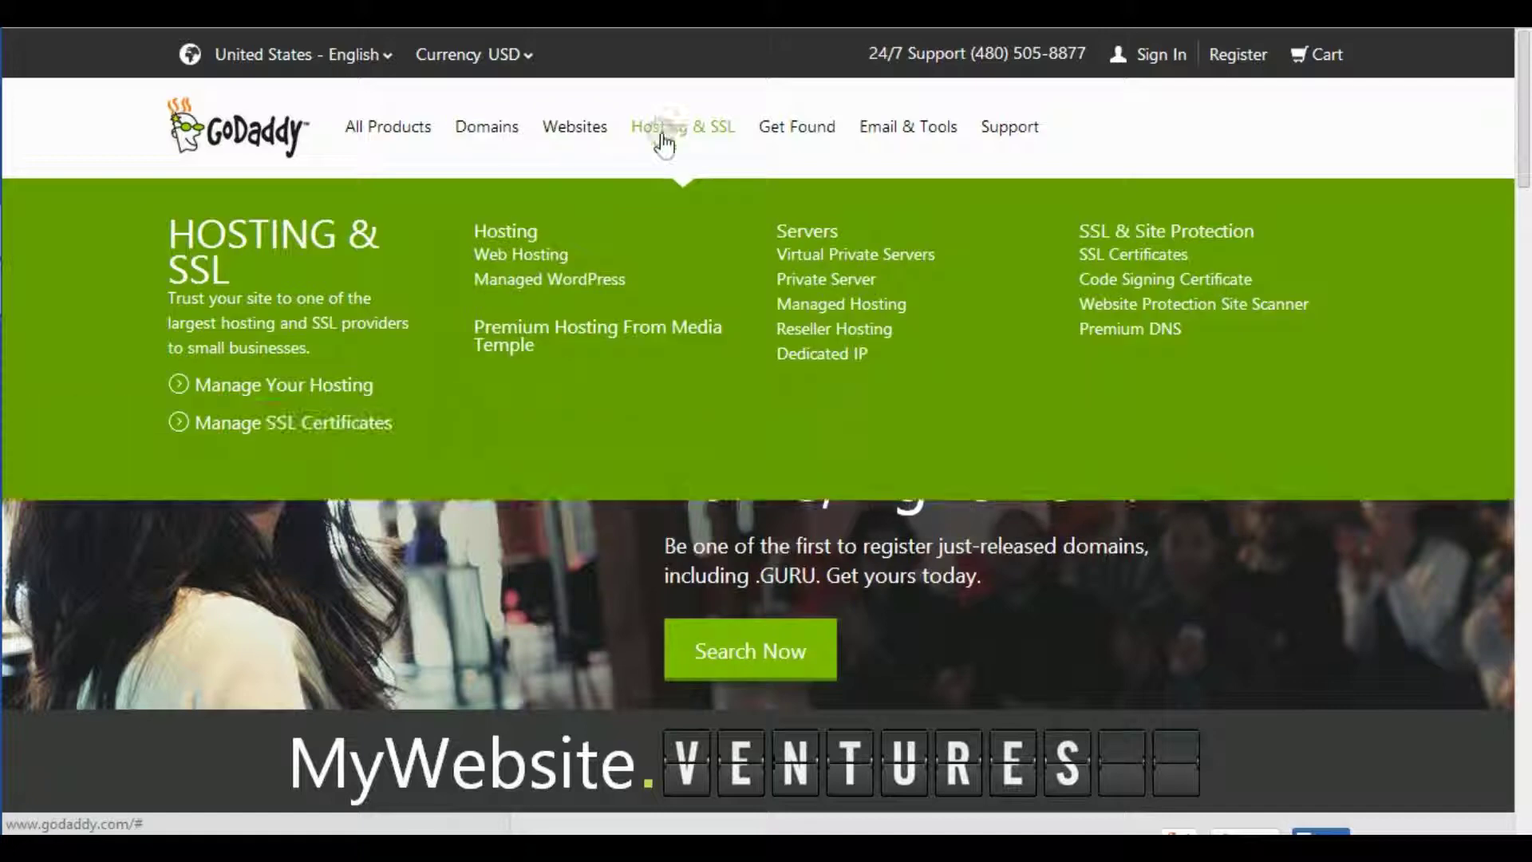
left_click(533, 267)
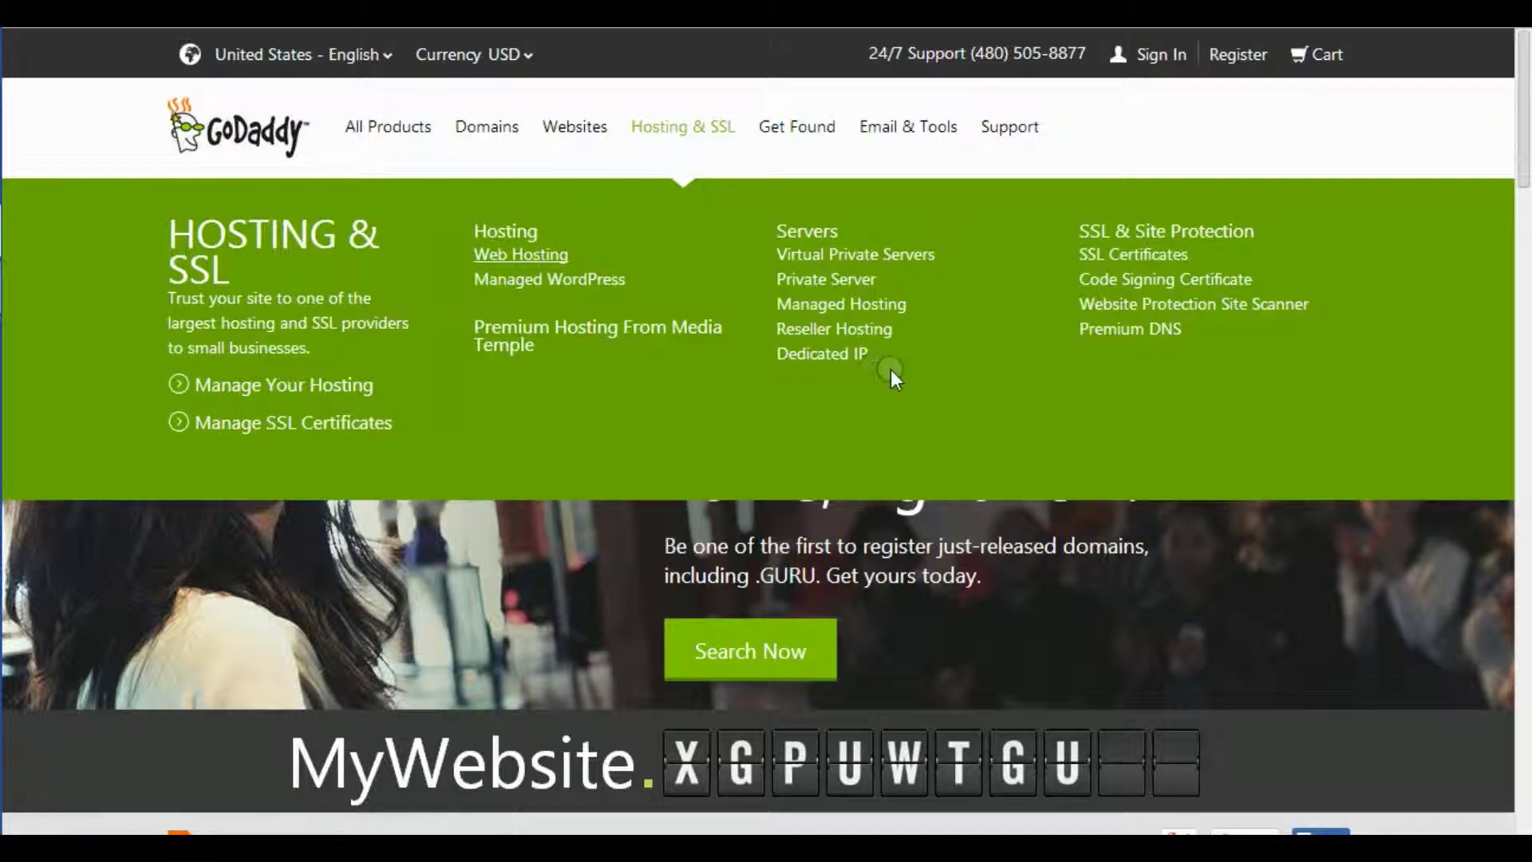
- Examine the Economy hosting plan's price, website limit, bandwidth, disk space, databases and email addresses
scroll(759, 431, "down", 7)
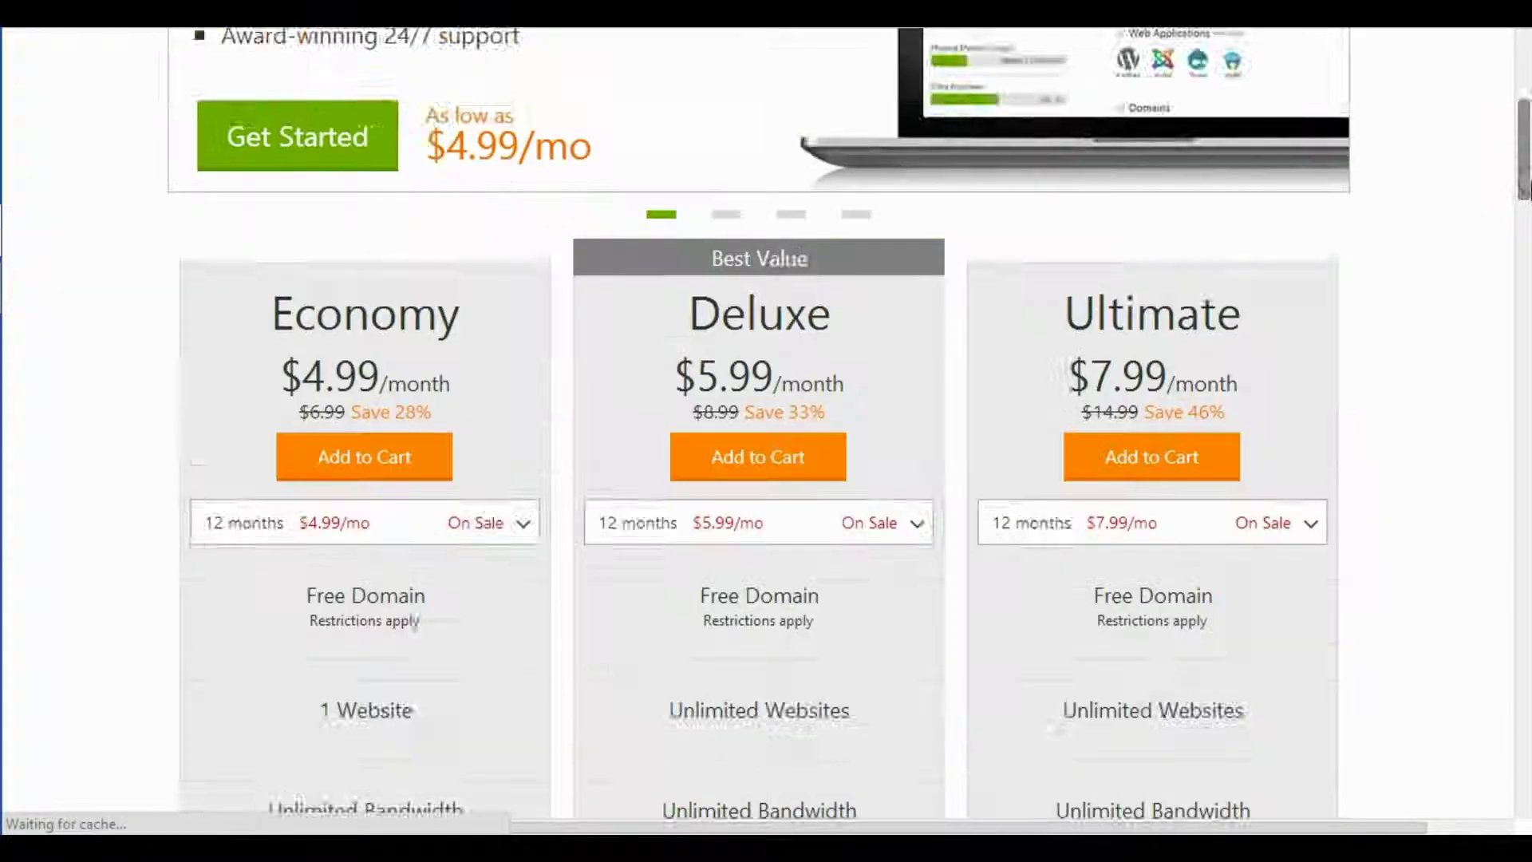
scroll(758, 431, "down", 1)
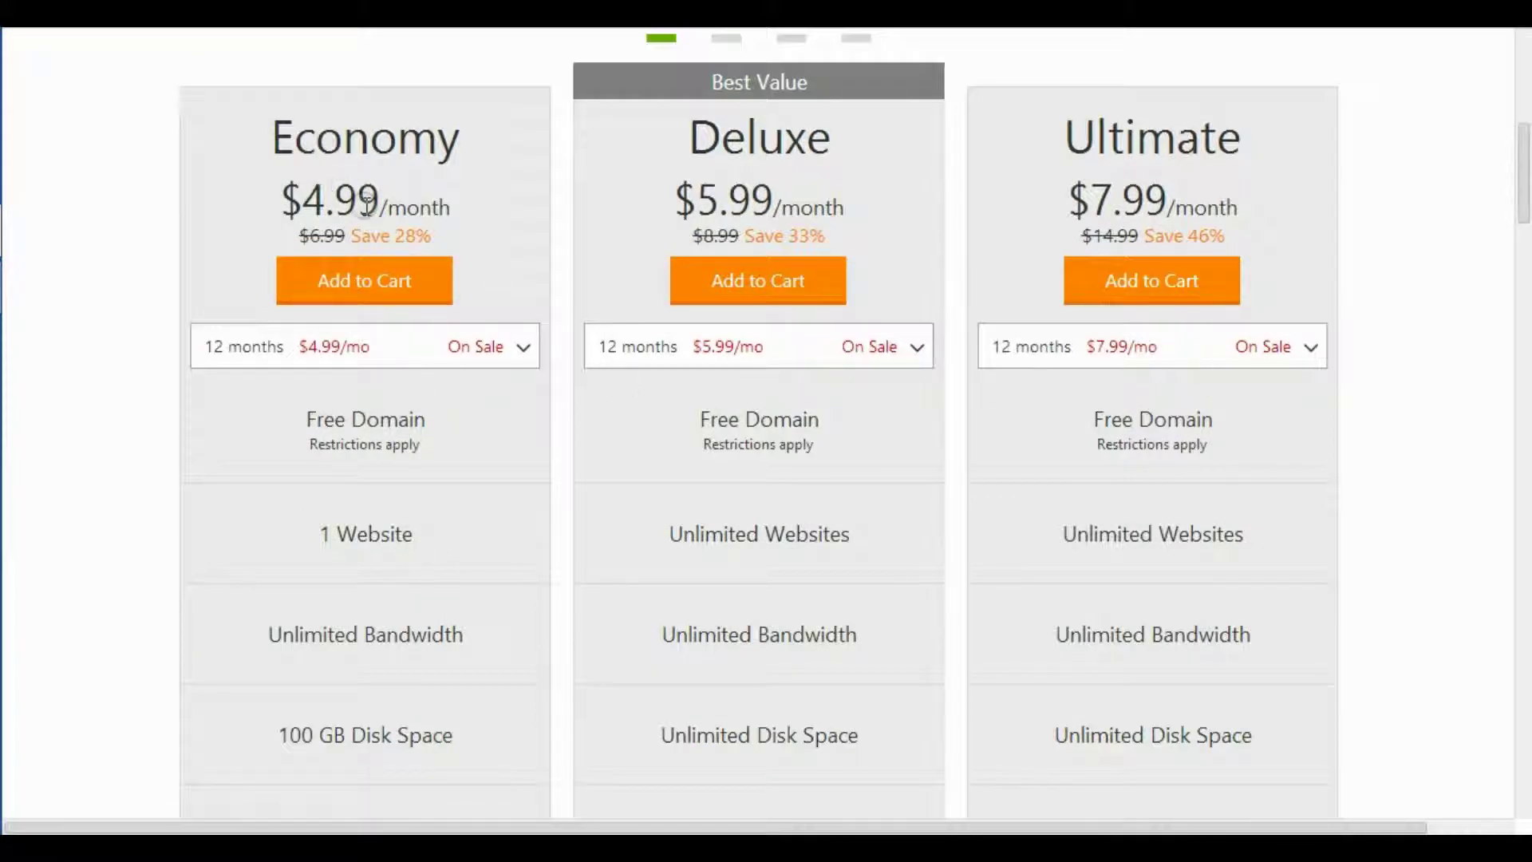
scroll(386, 570, "down", 1)
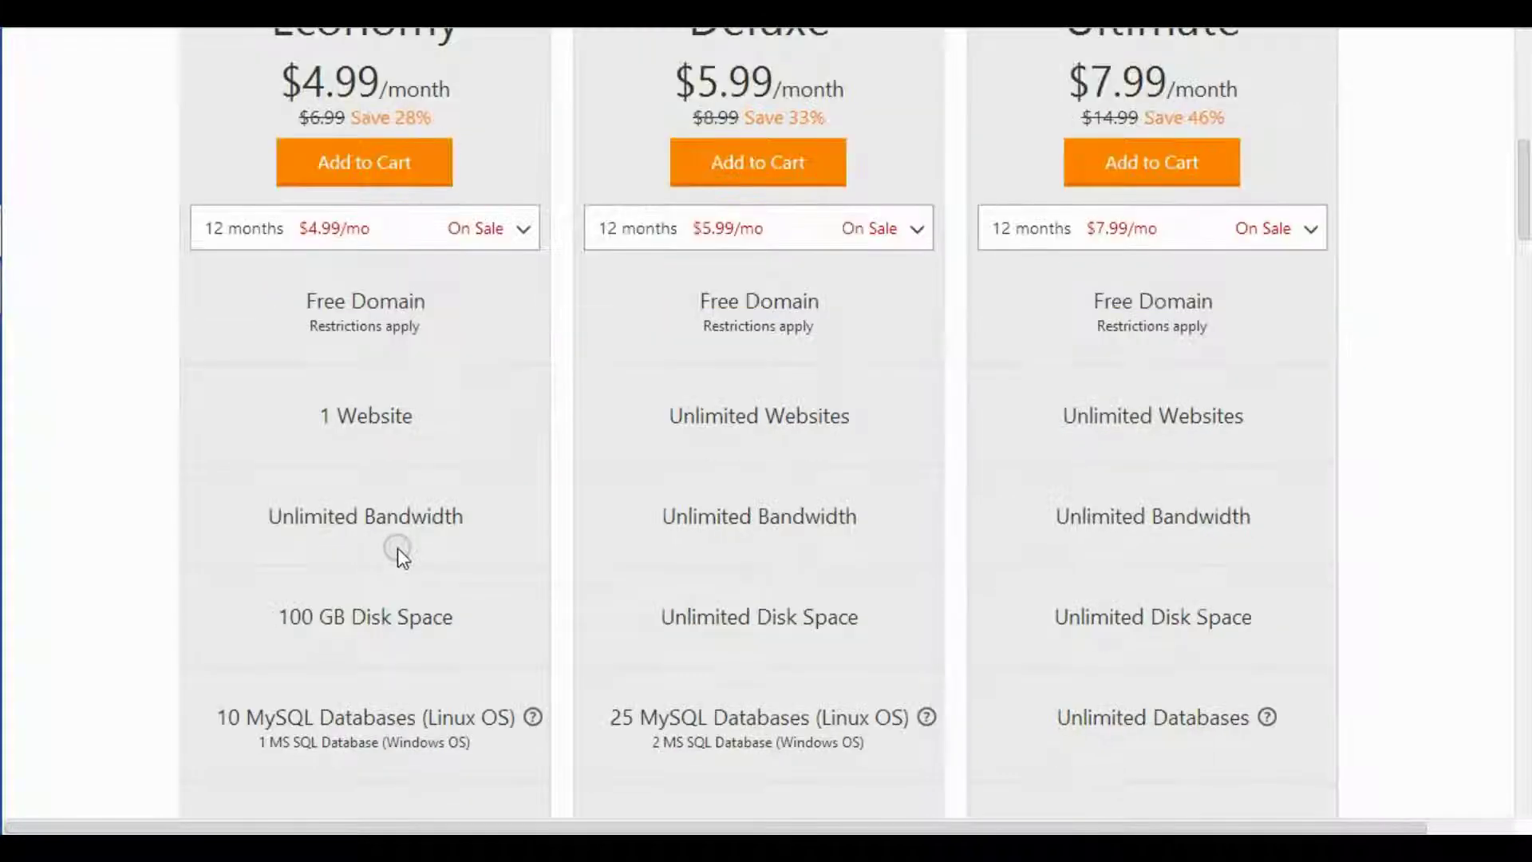
scroll(424, 556, "down", 1)
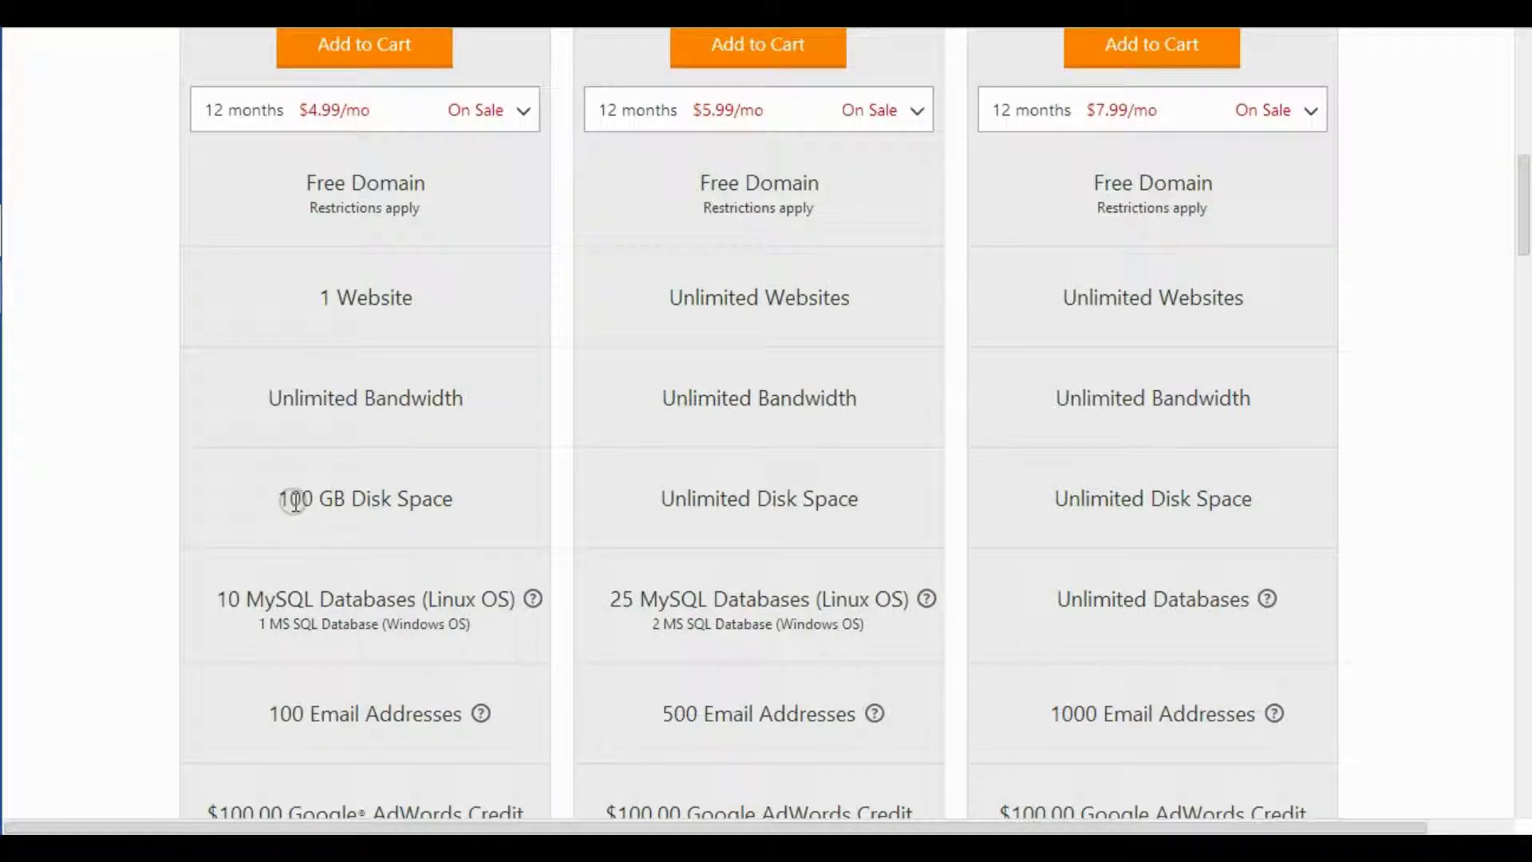
scroll(441, 562, "down", 1)
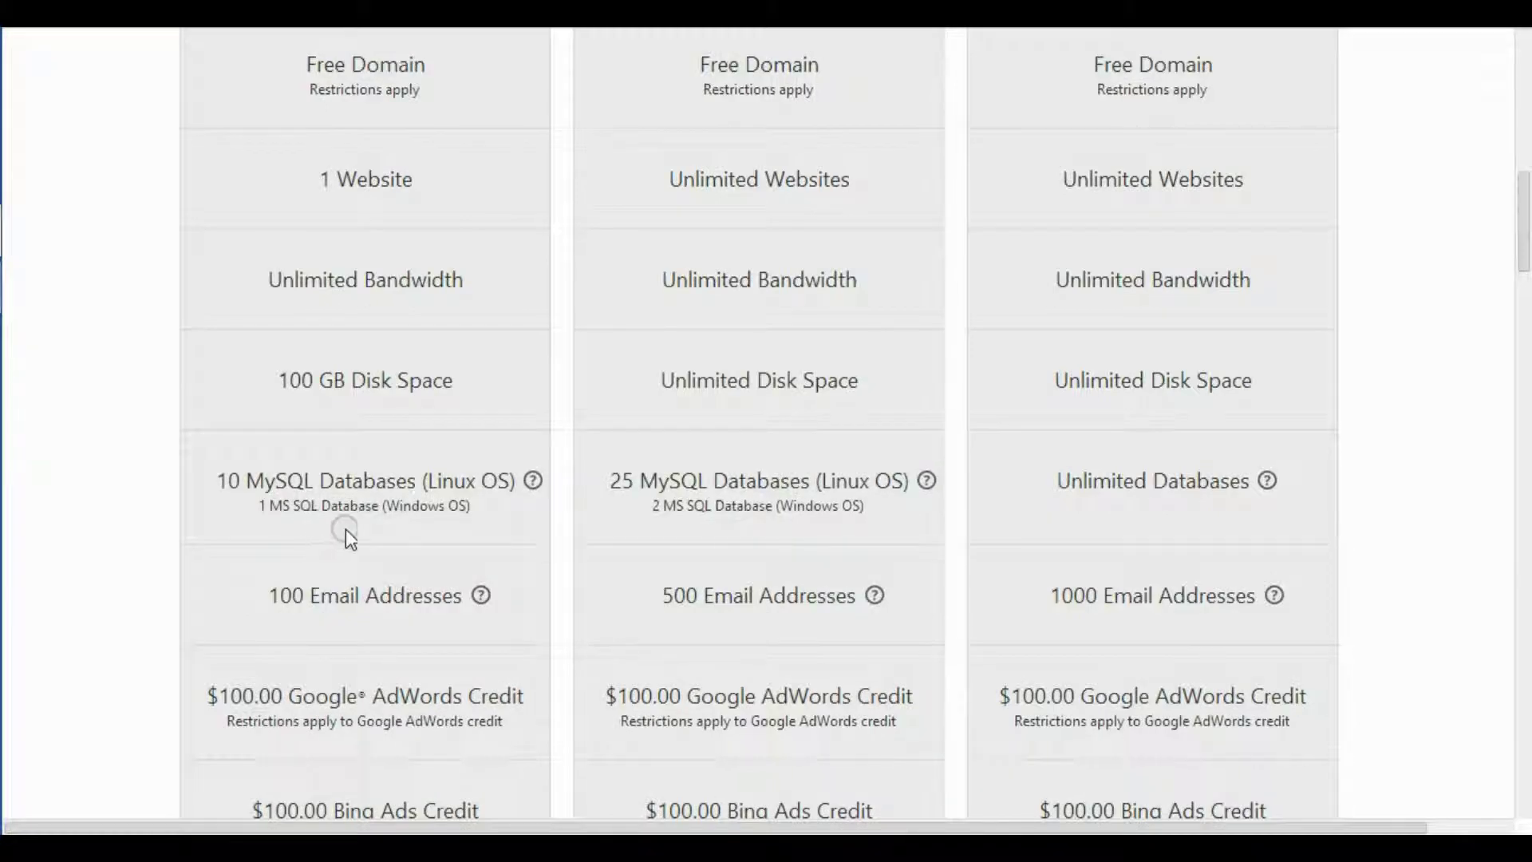
scroll(346, 529, "down", 1)
- Review the Deluxe hosting plan's price, website allowance and disk space, highlighting its MySQL database allowance
scroll(746, 551, "up", 2)
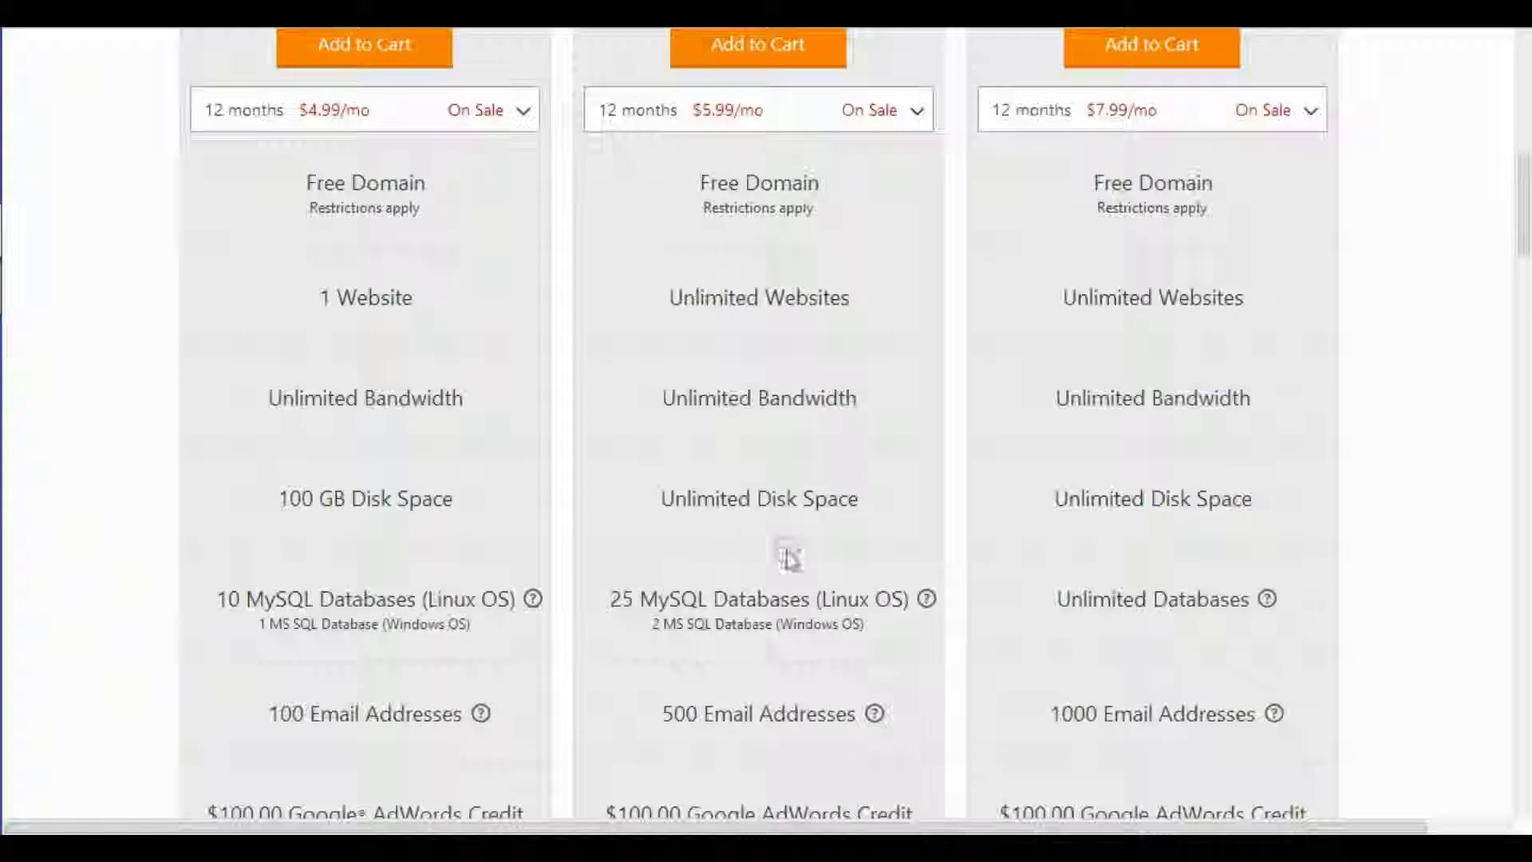
scroll(788, 559, "up", 3)
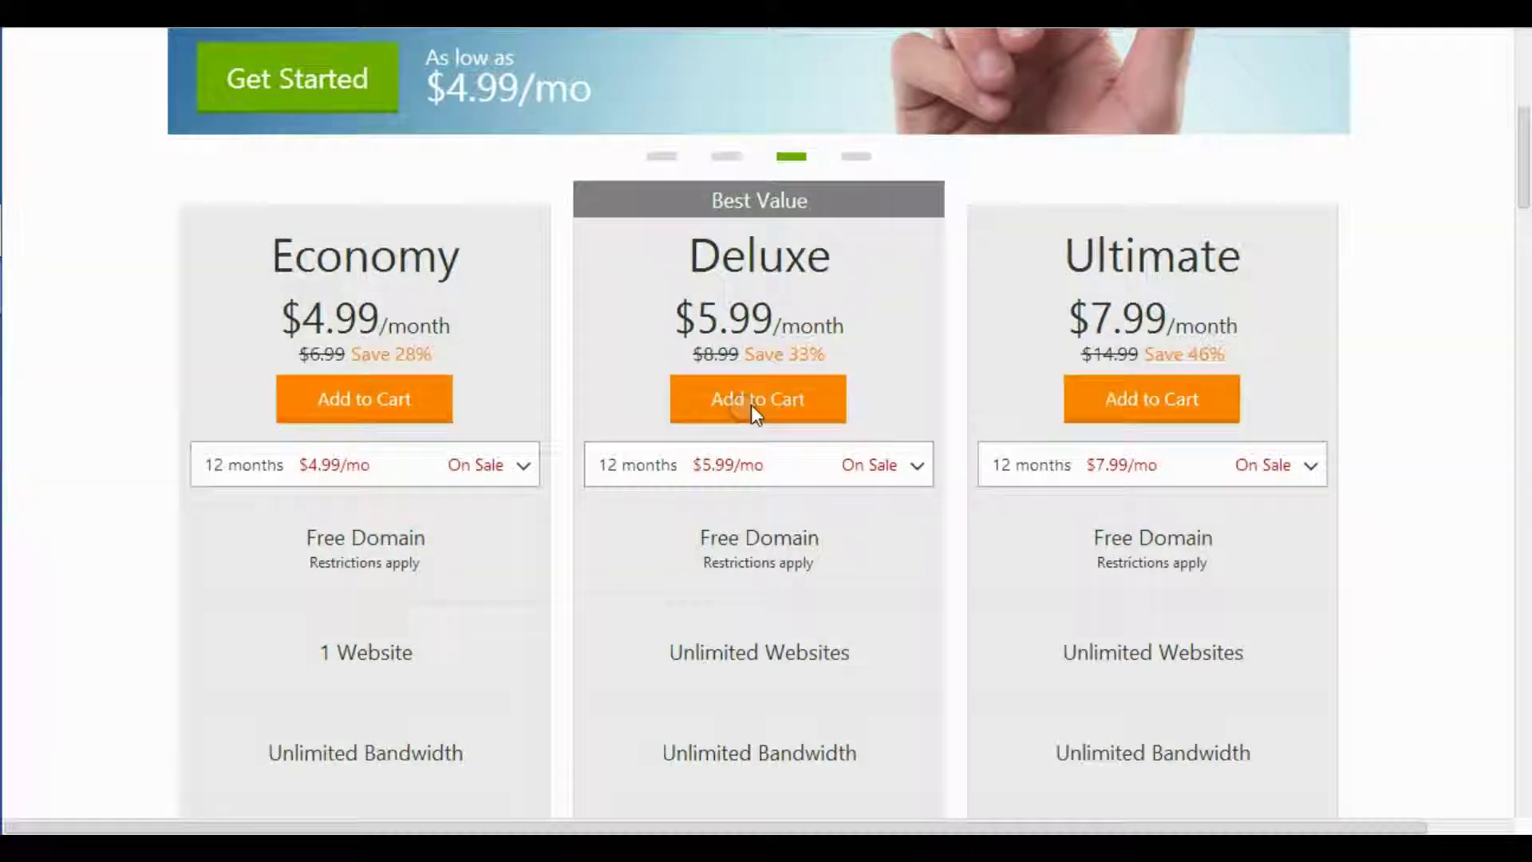
scroll(865, 410, "down", 1)
scroll(870, 419, "down", 2)
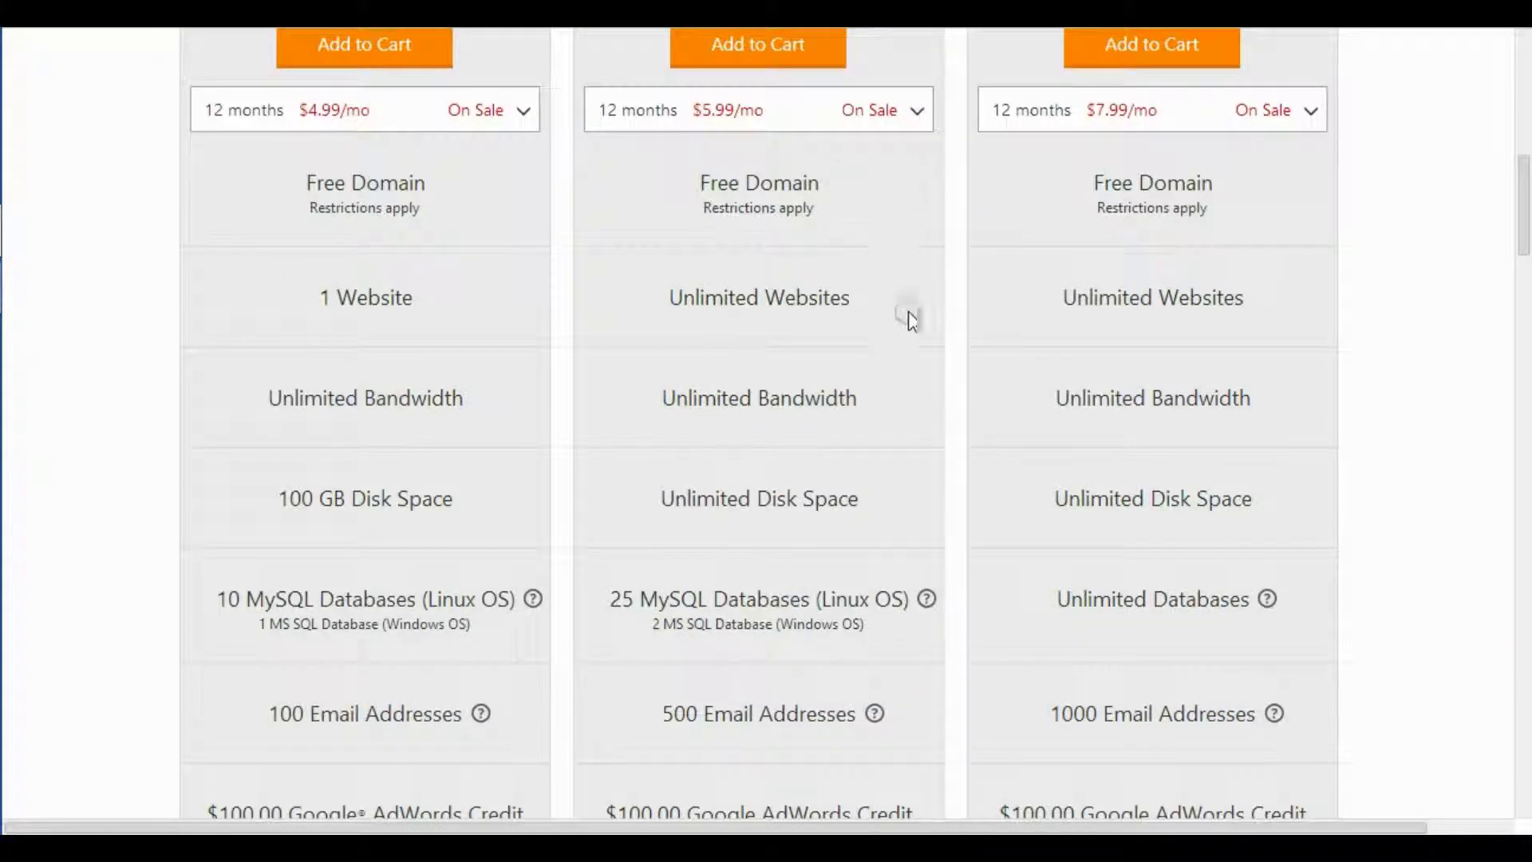
left_click(963, 451)
scroll(941, 464, "down", 2)
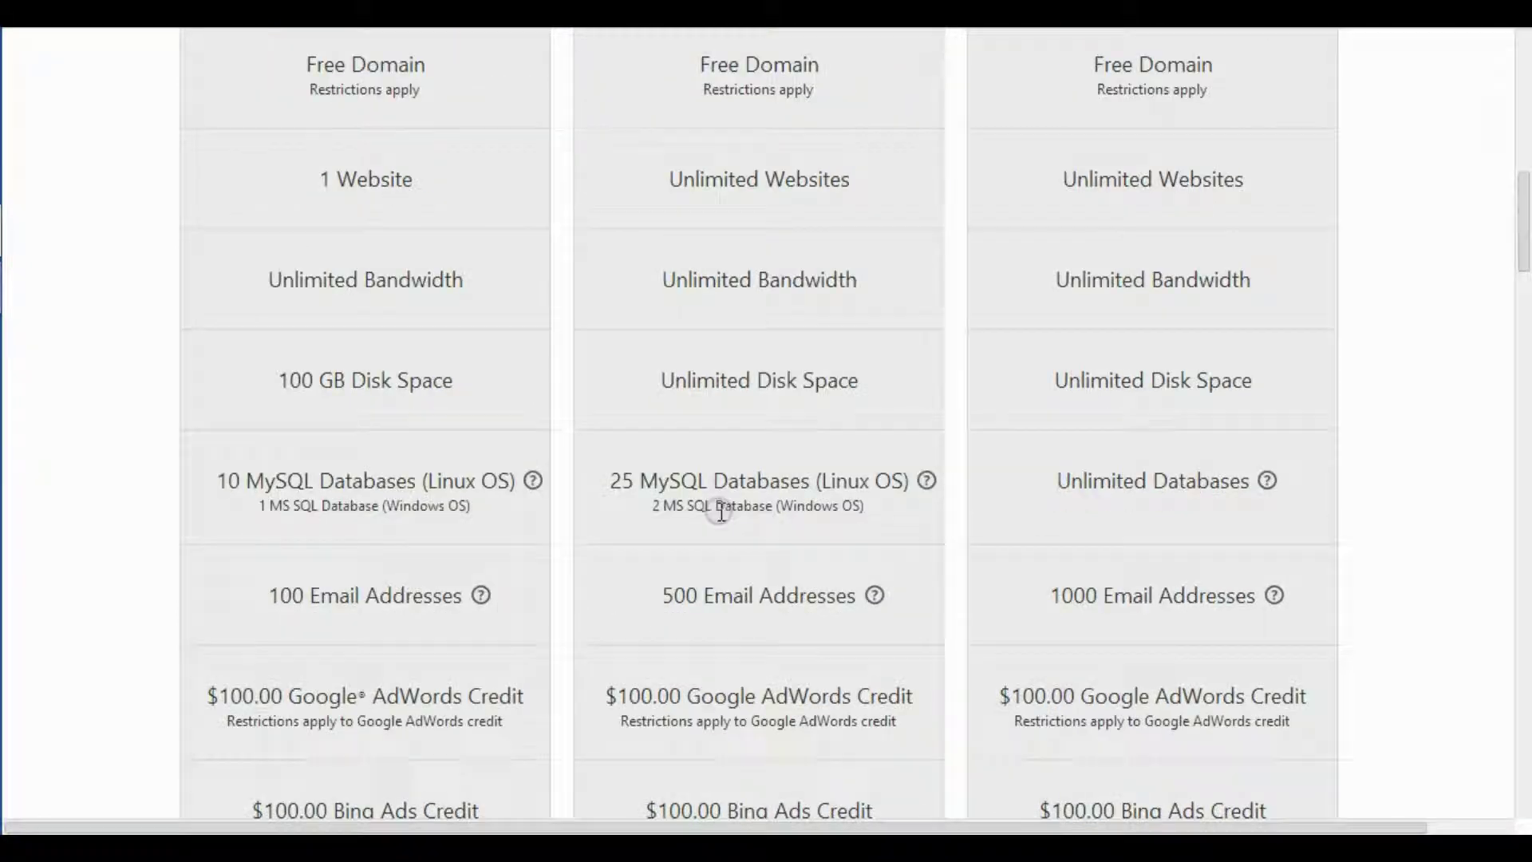
left_click_drag(622, 479, 800, 475)
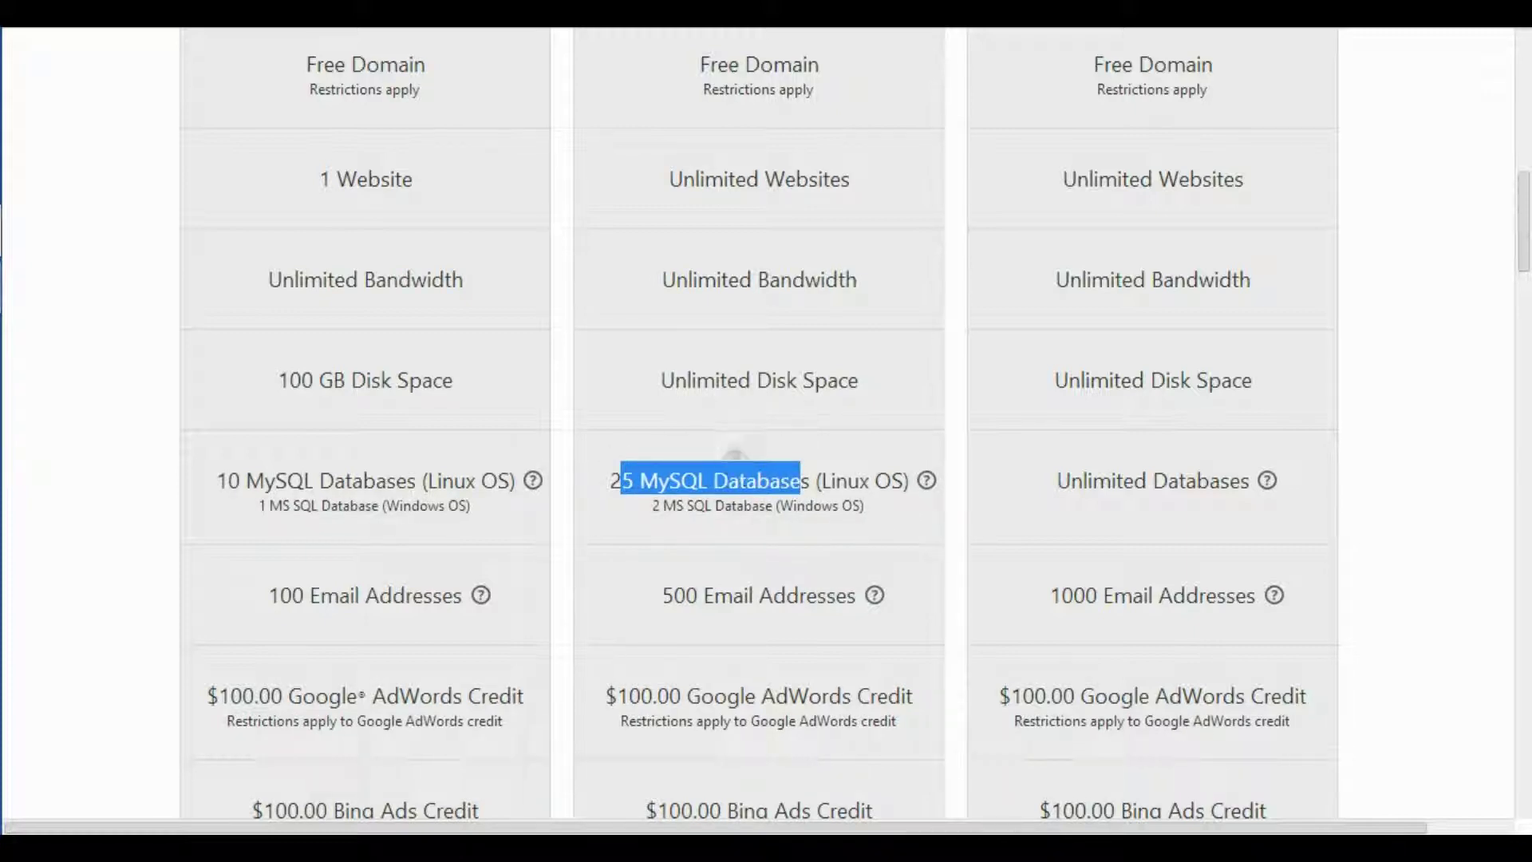
left_click(910, 435)
scroll(910, 433, "up", 4)
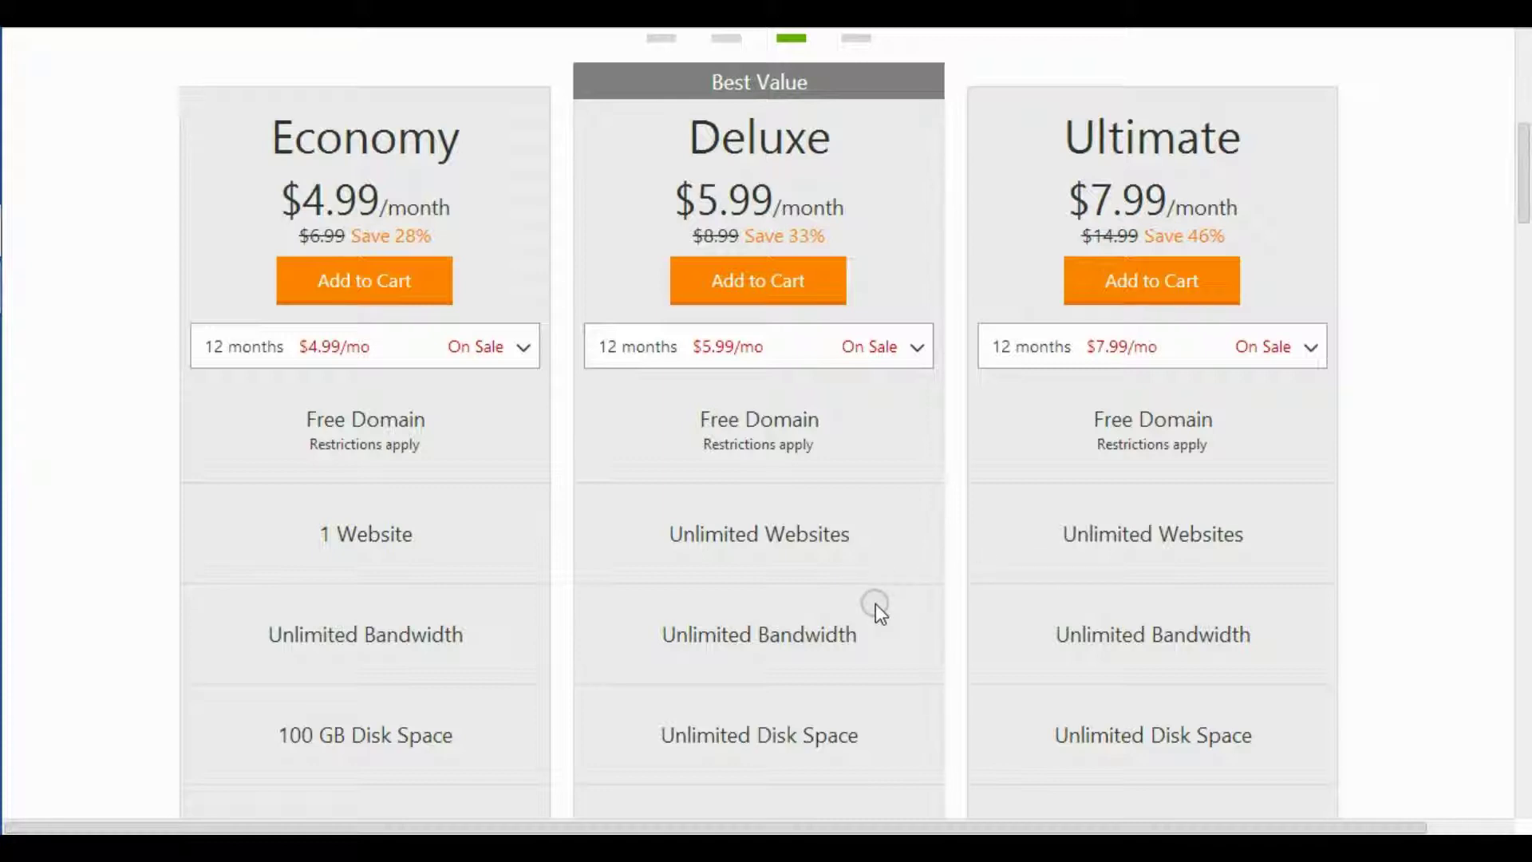
- Review the Ultimate hosting plan's features and price against the other two plans
scroll(878, 575, "down", 2)
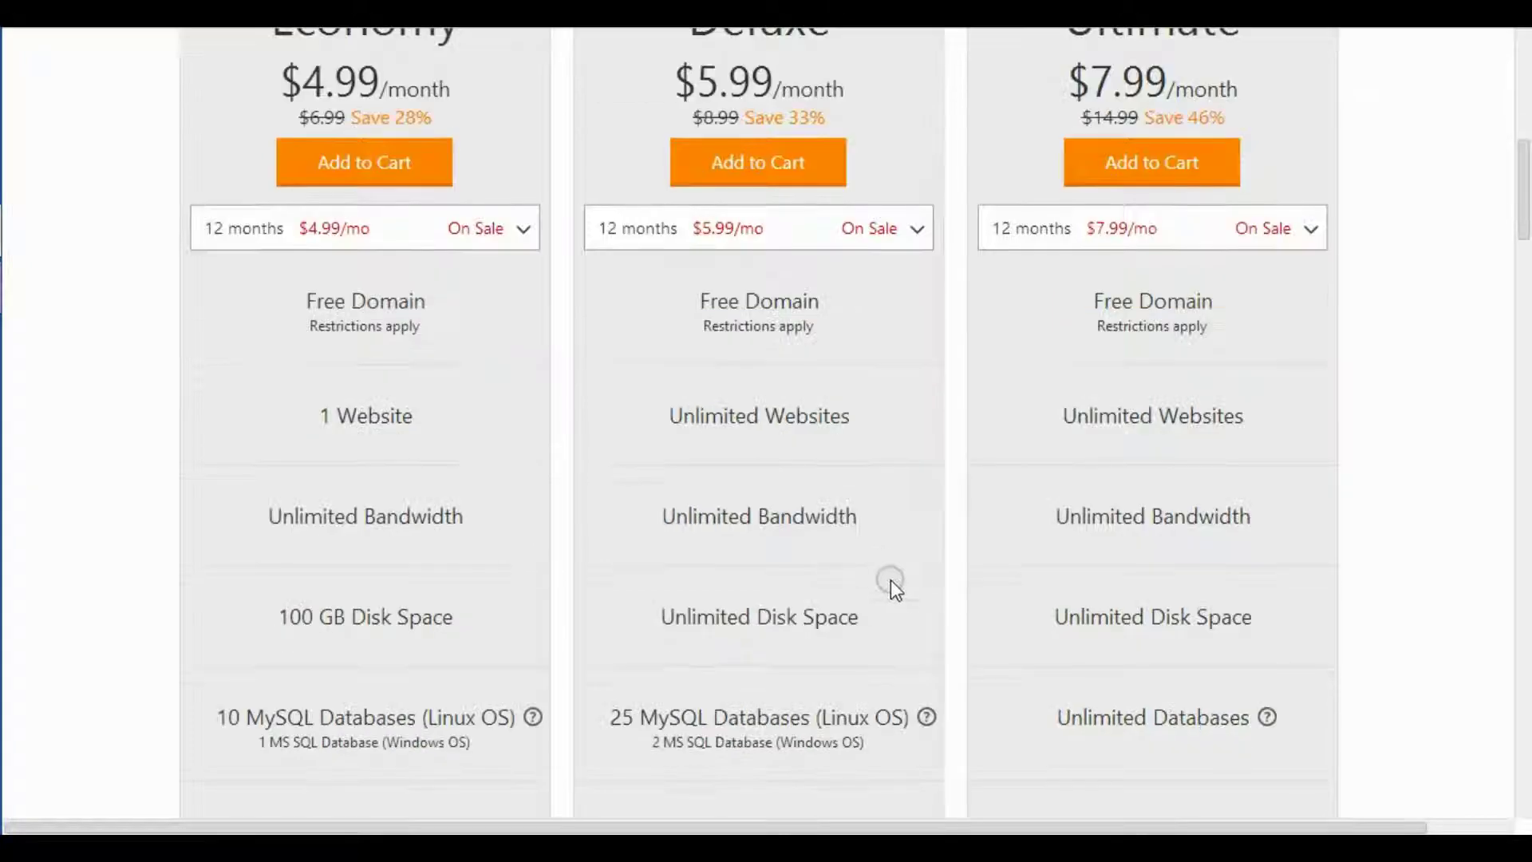
scroll(1146, 344, "up", 2)
scroll(1153, 336, "down", 5)
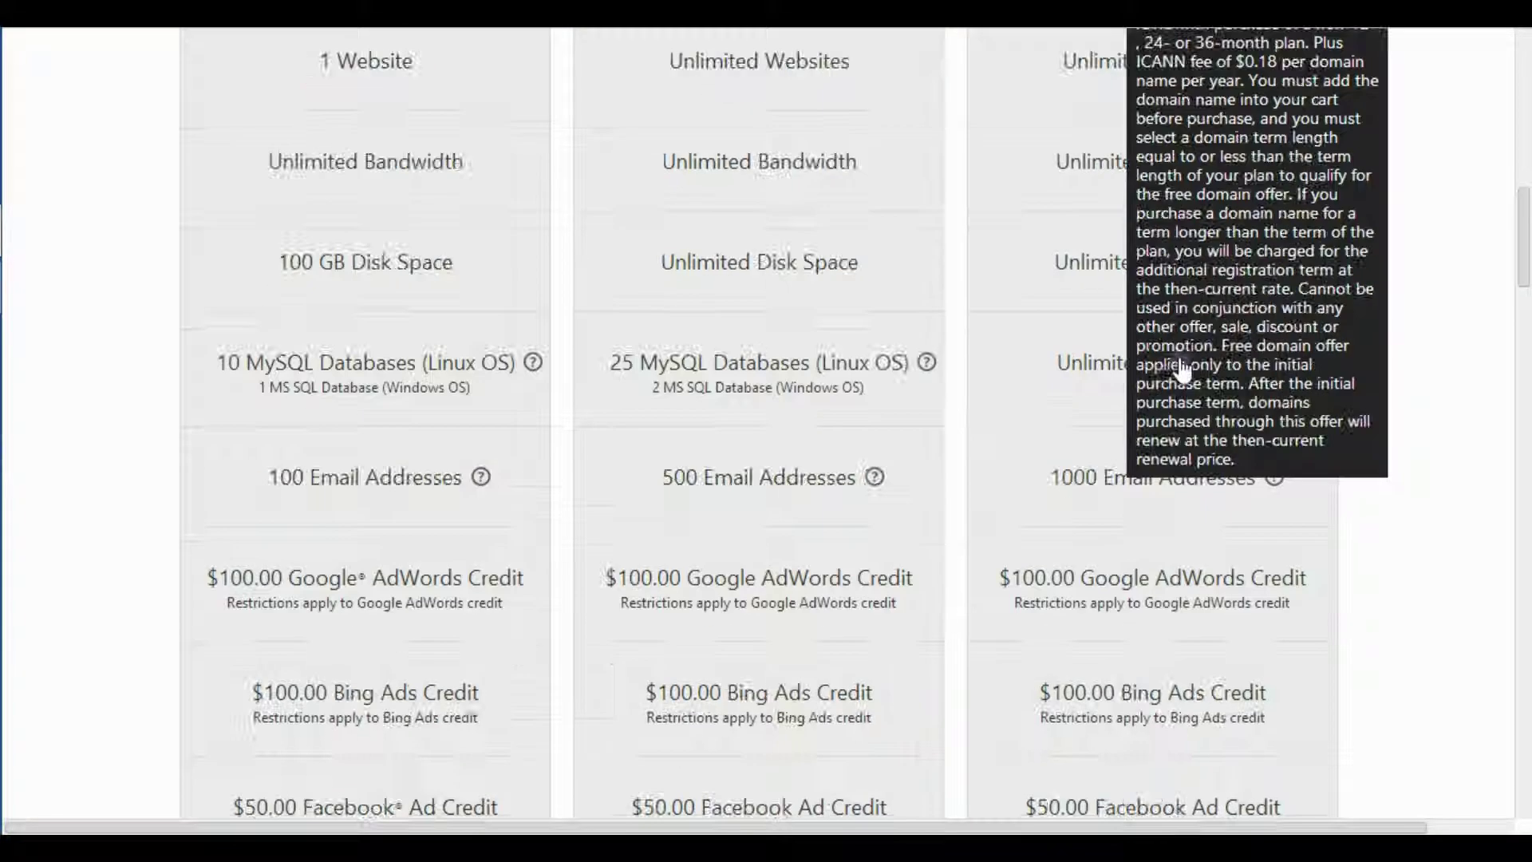
scroll(1022, 423, "up", 2)
scroll(993, 438, "up", 3)
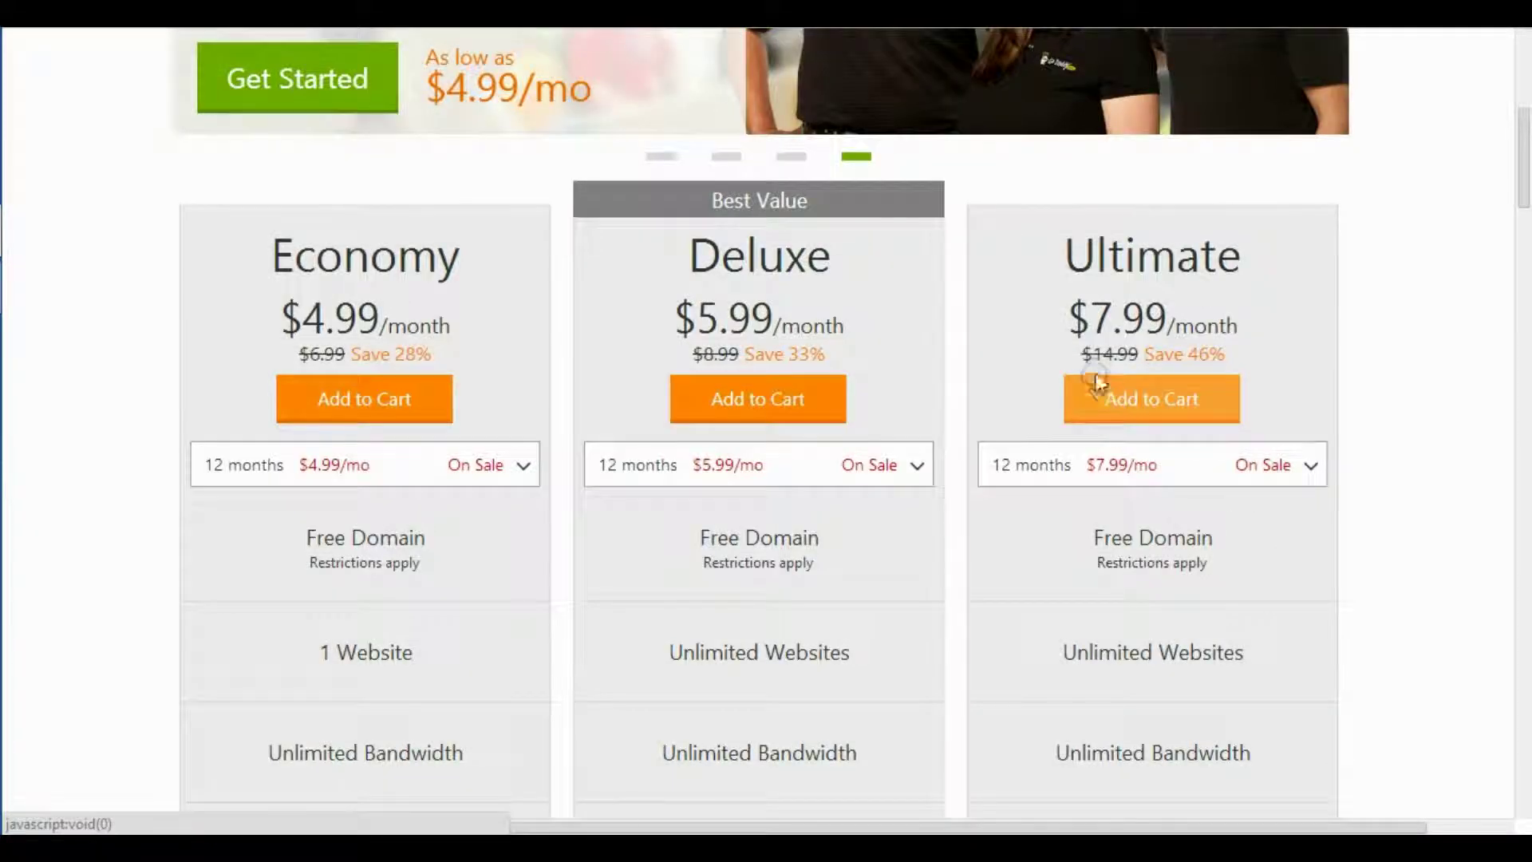
left_click(1109, 392)
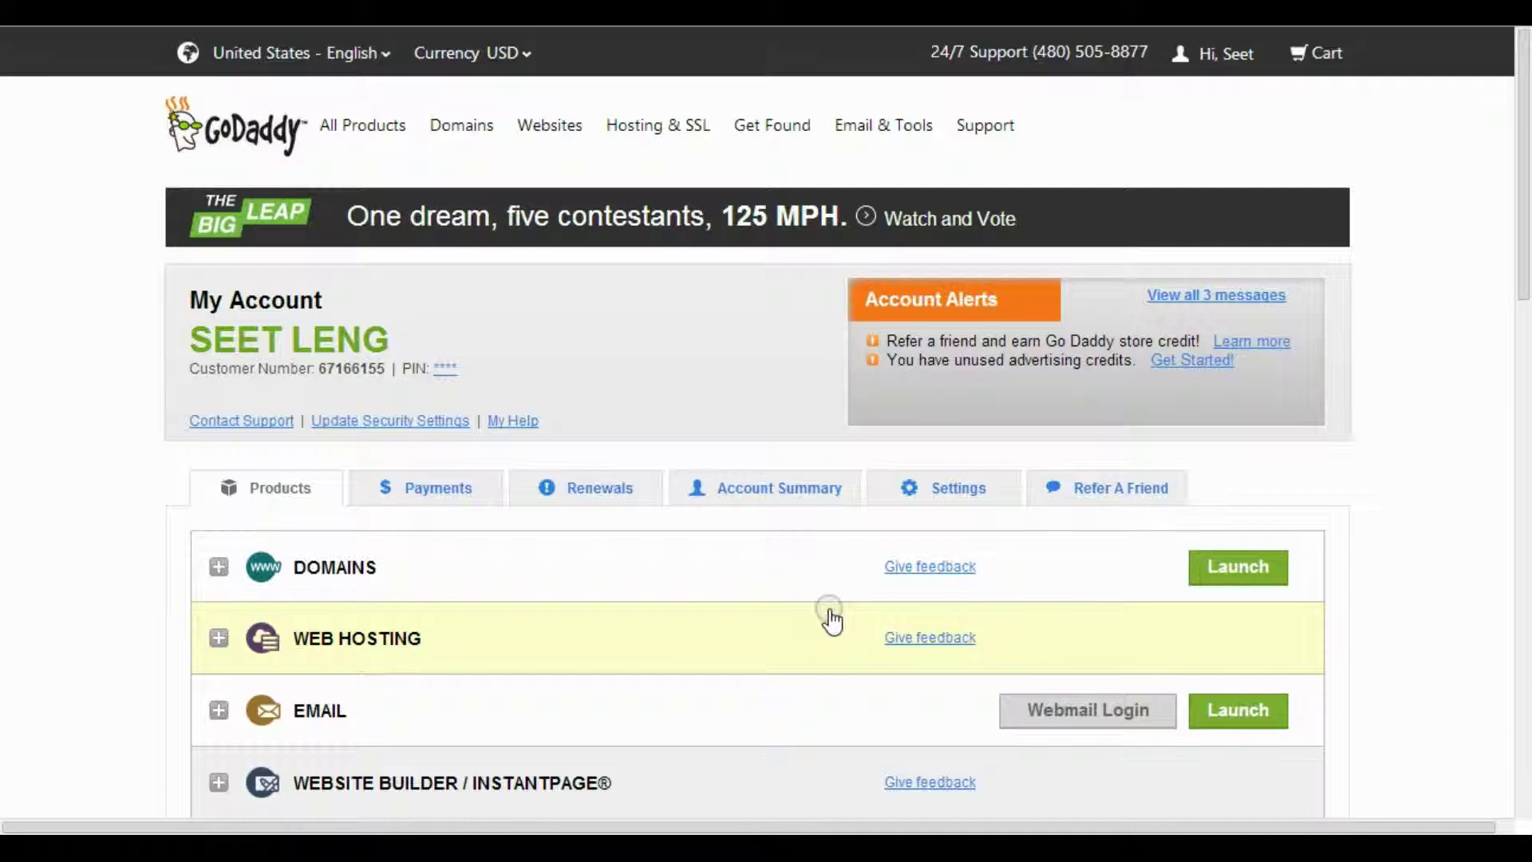
- Open the Domain Search page
mouse_move(441, 132)
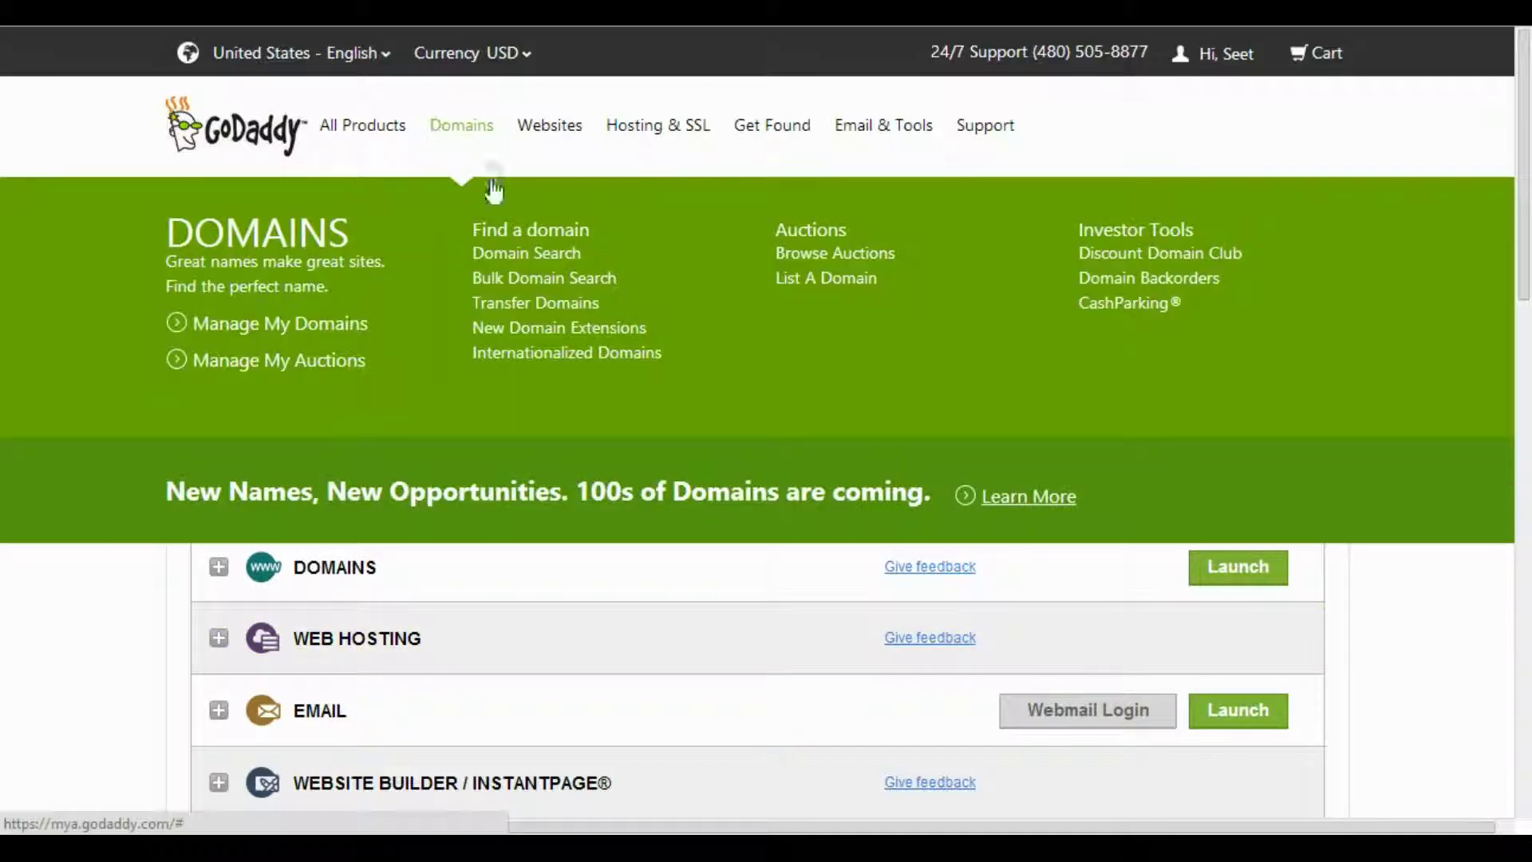
left_click(508, 253)
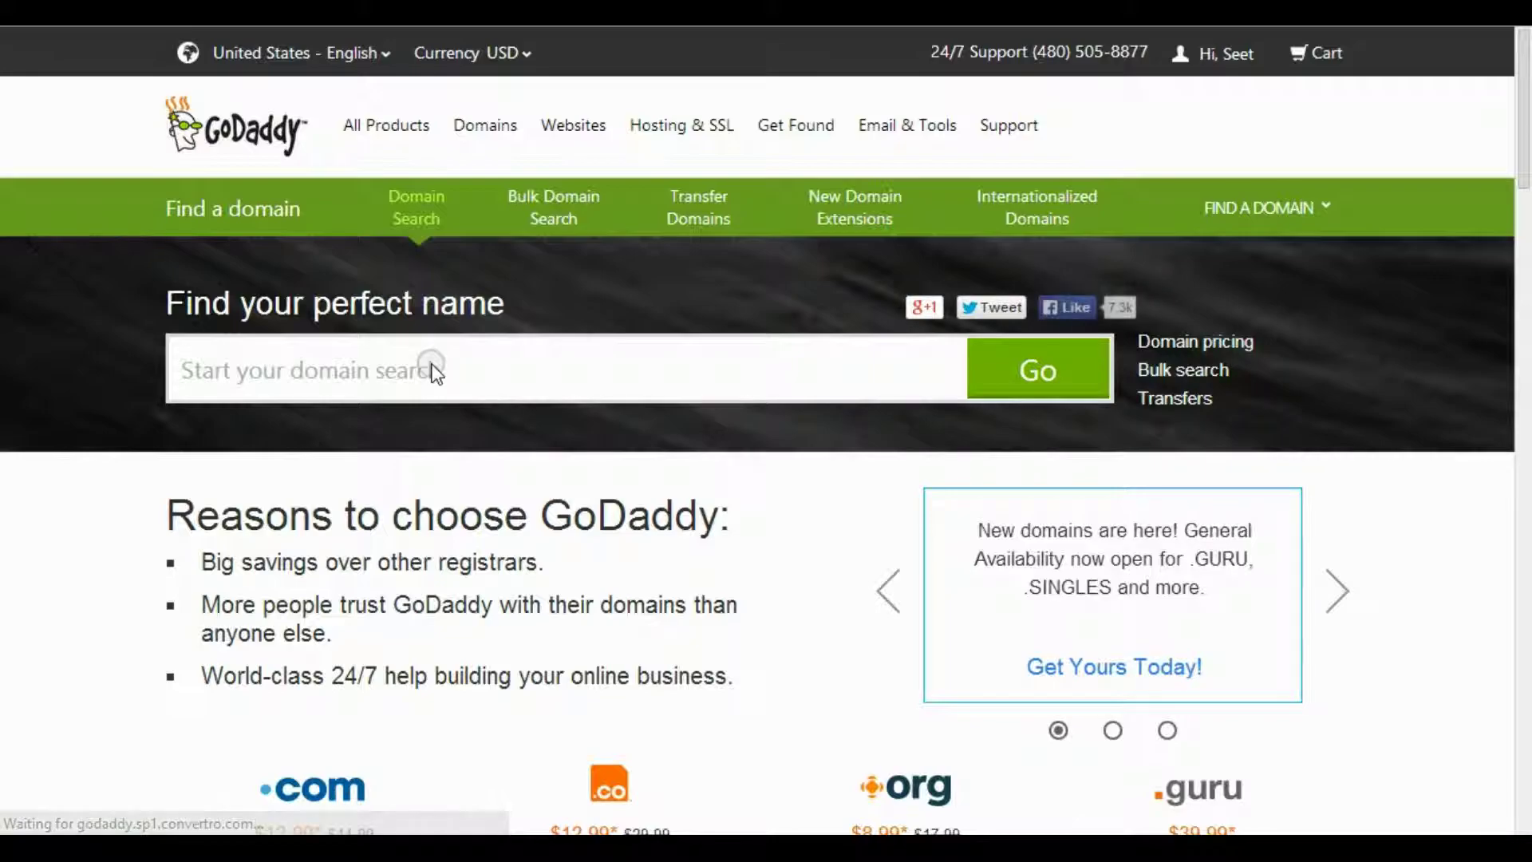
mouse_move(485, 125)
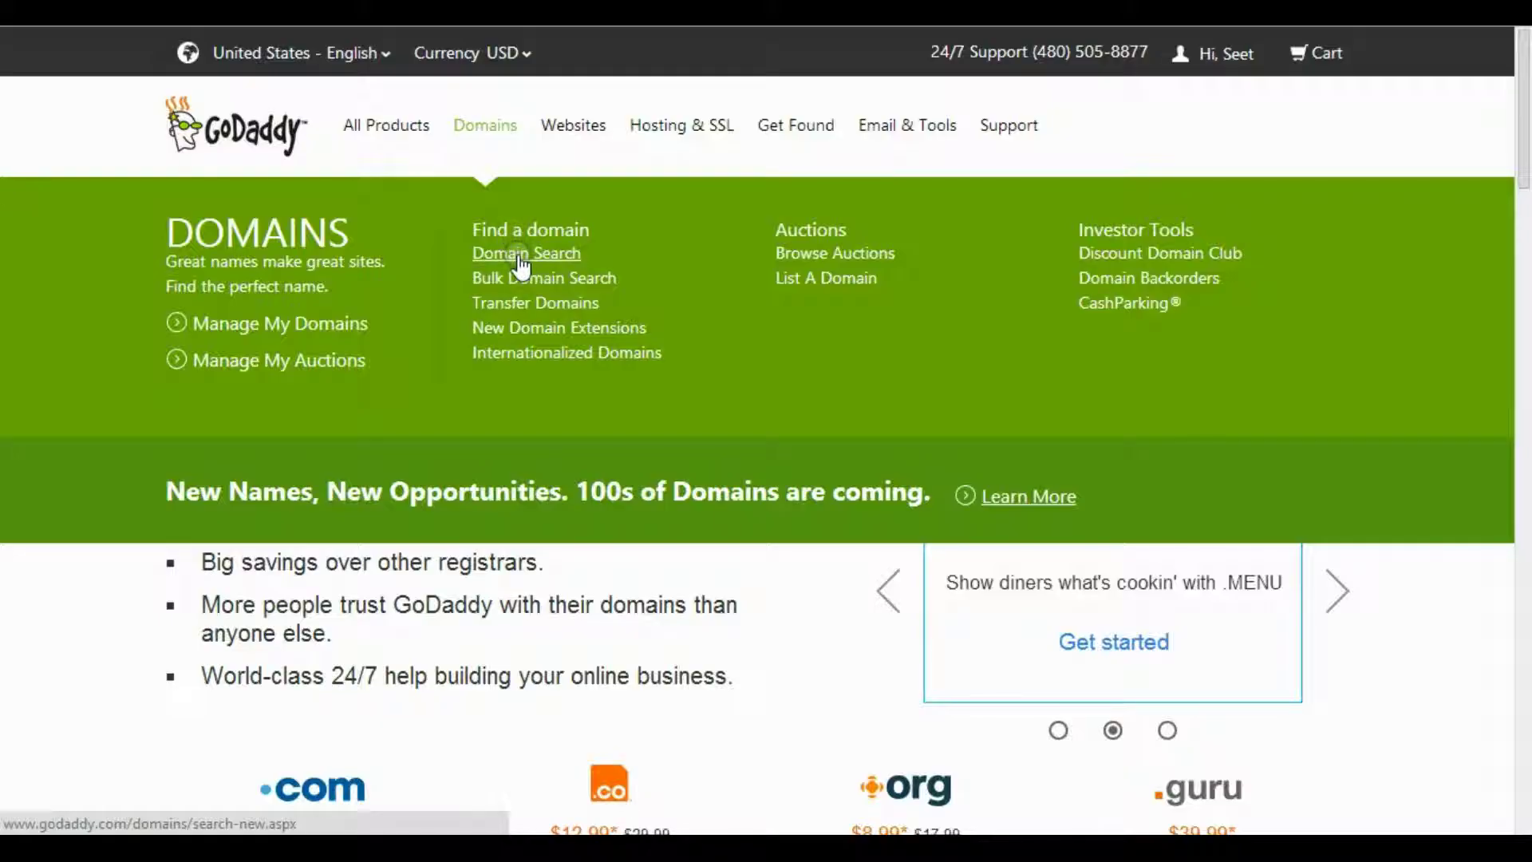
left_click(521, 259)
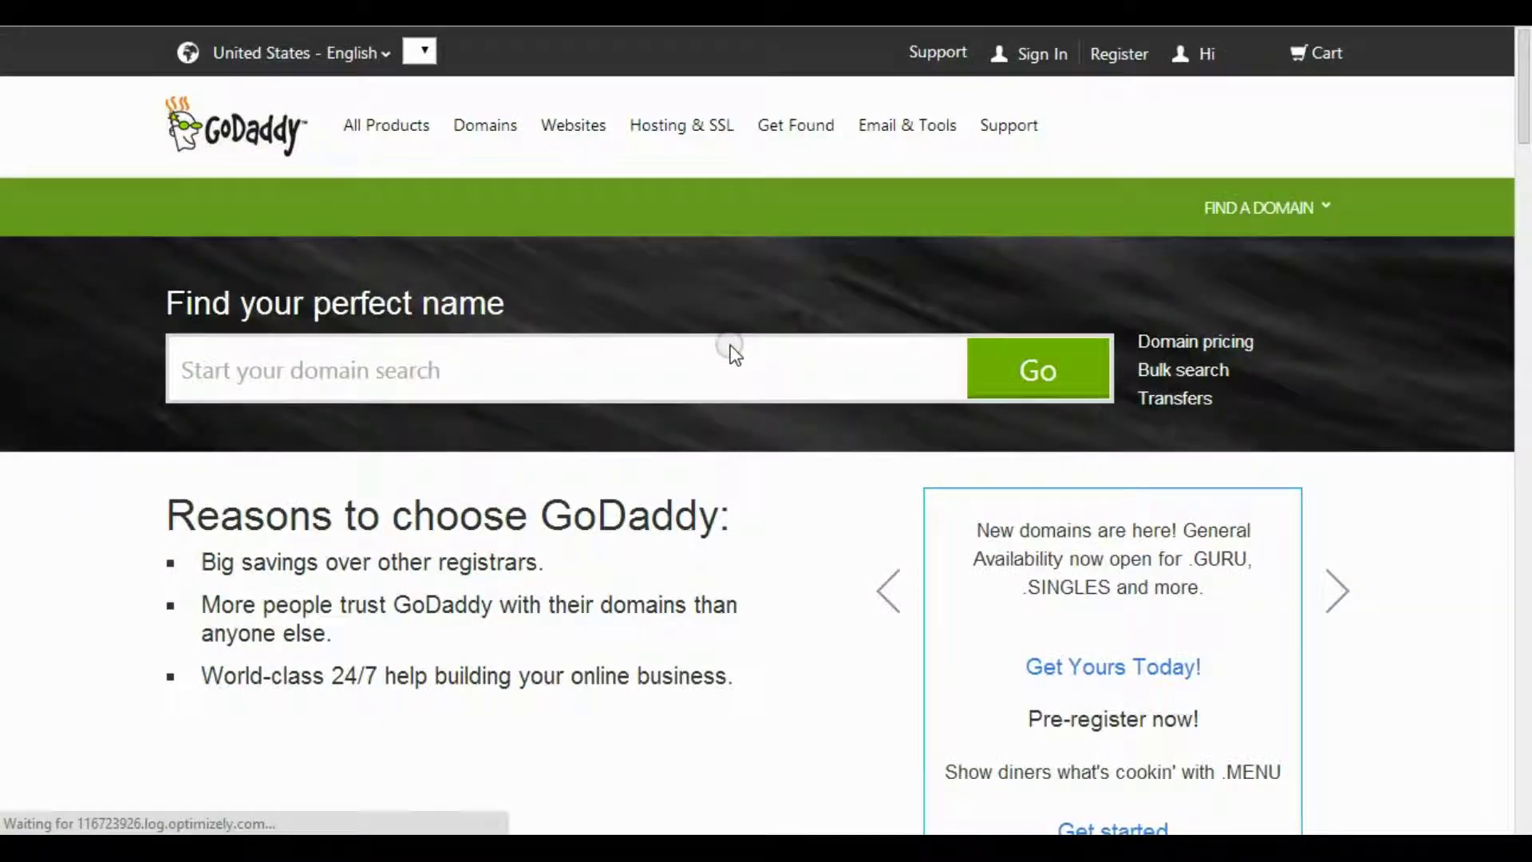
- Search for the domain name earngamingmoneyonline
left_click(618, 384)
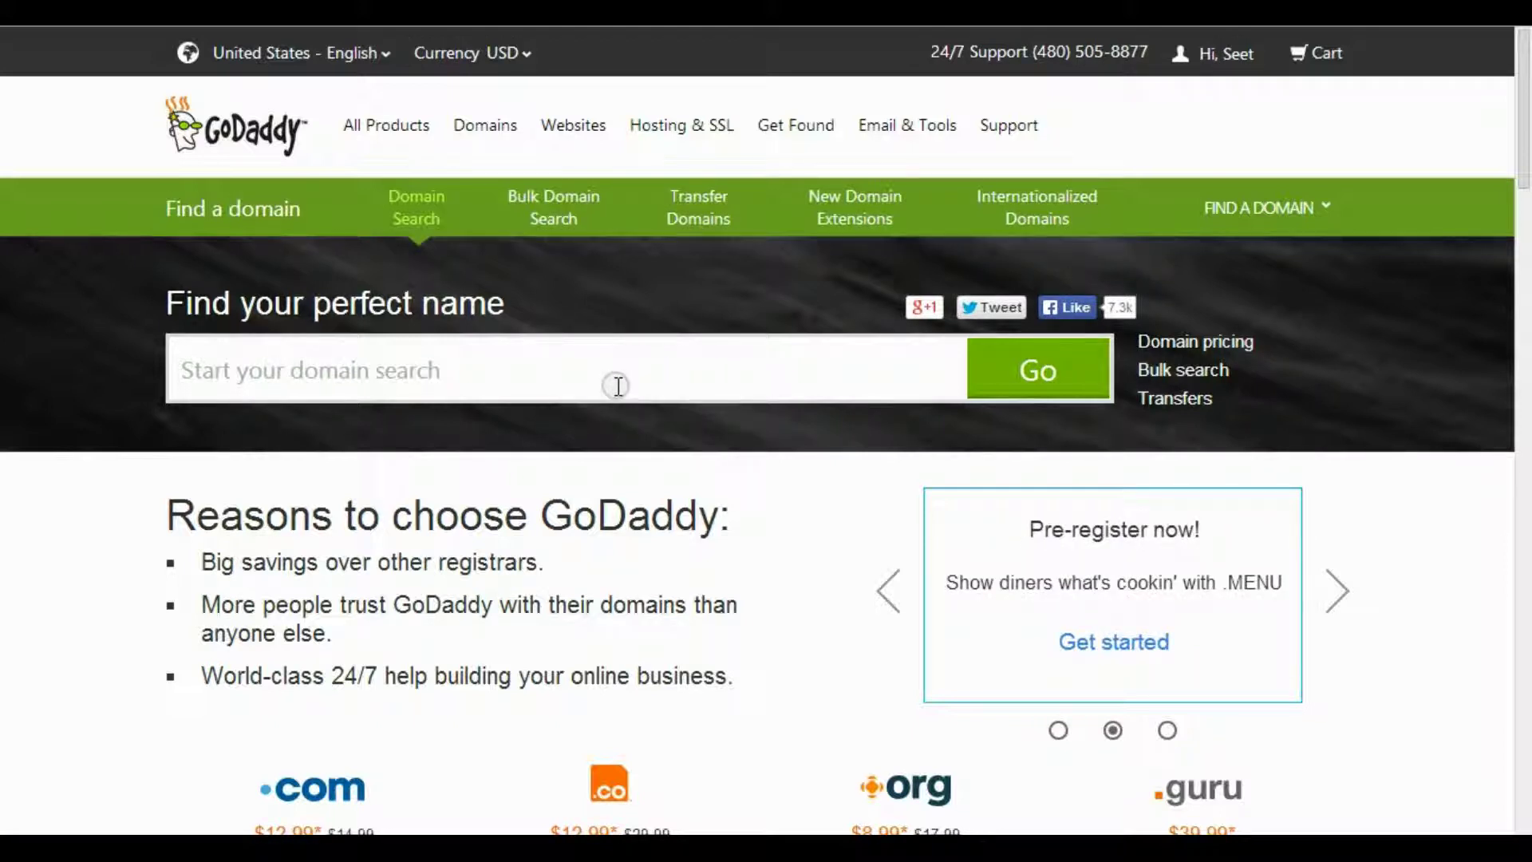
type("earn")
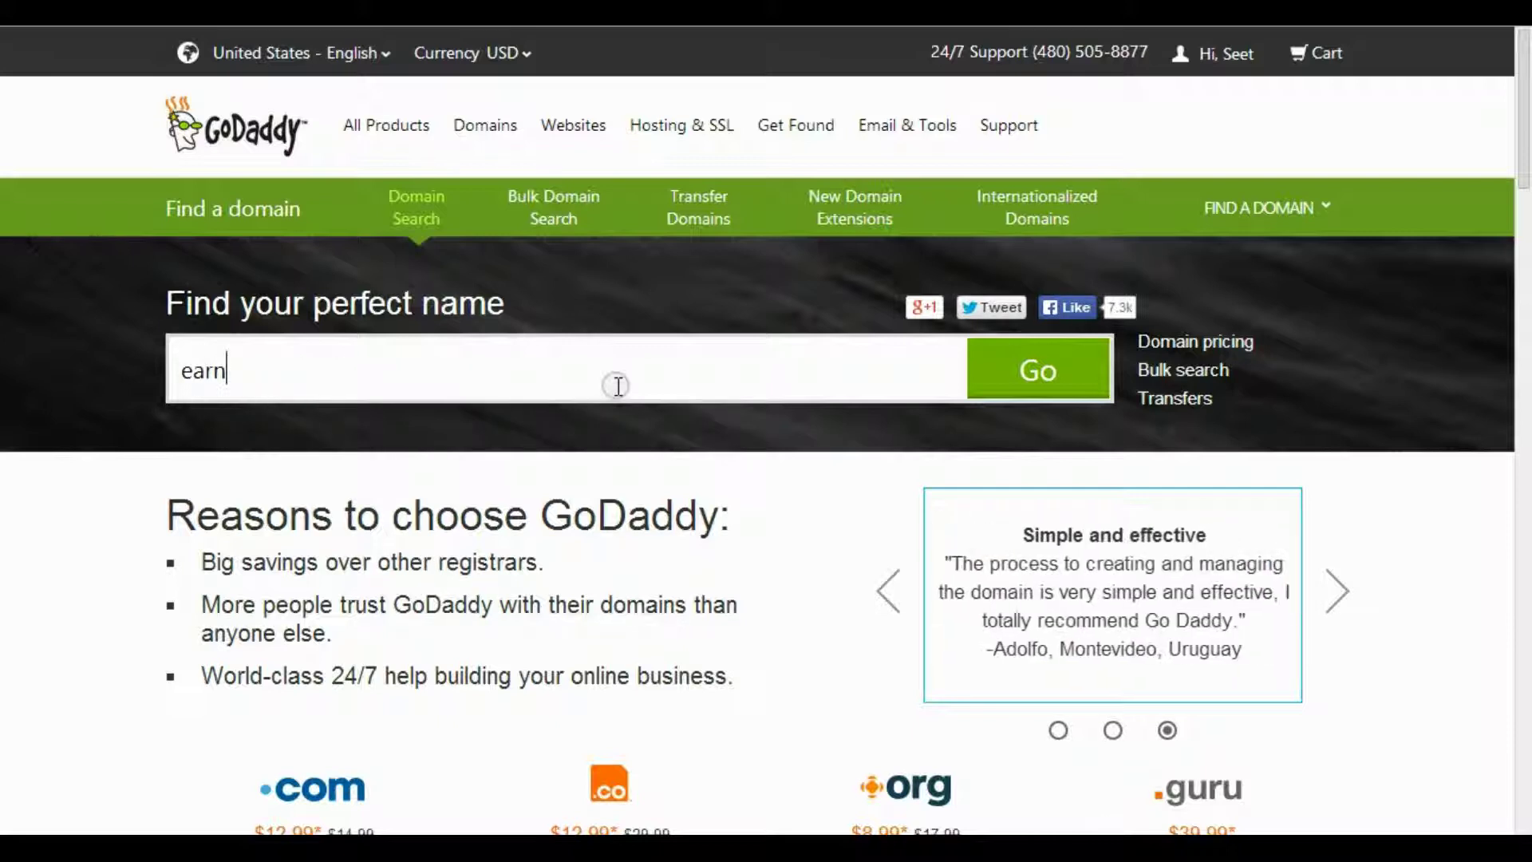
type("gamingmo")
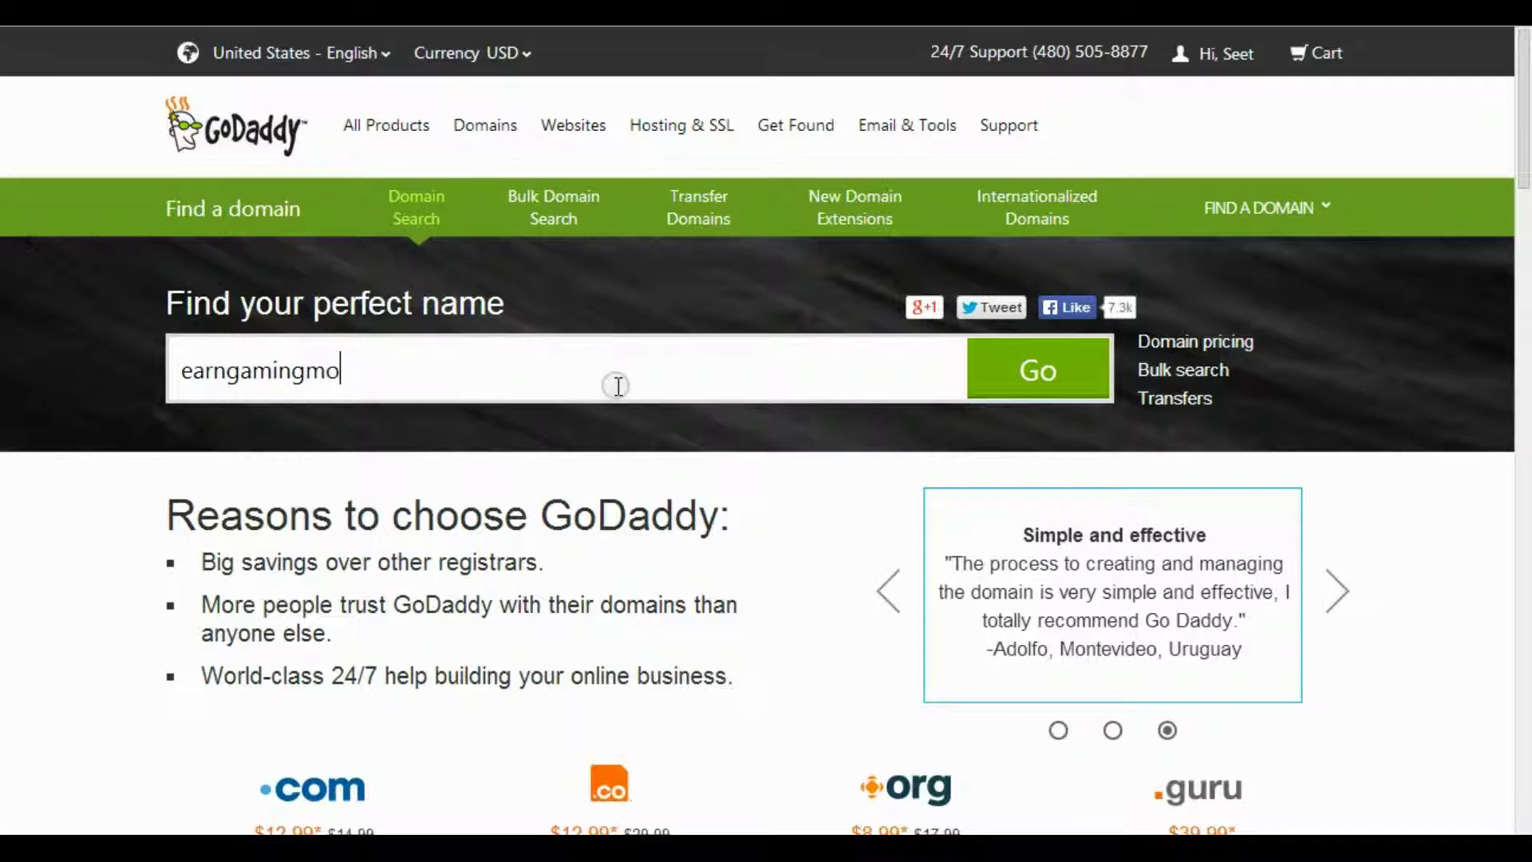
type("neyonline")
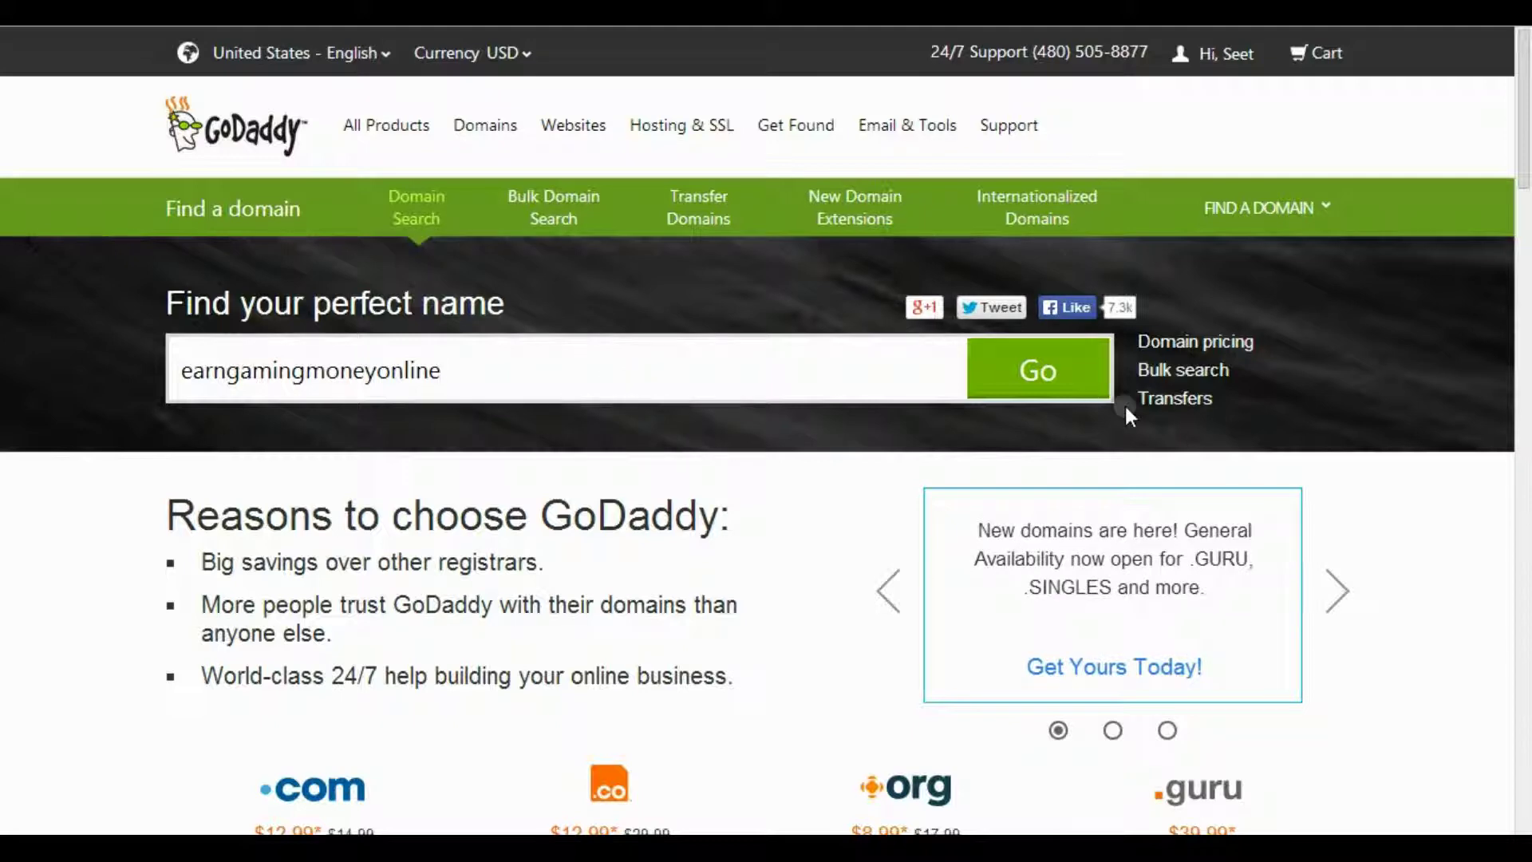
left_click(1057, 380)
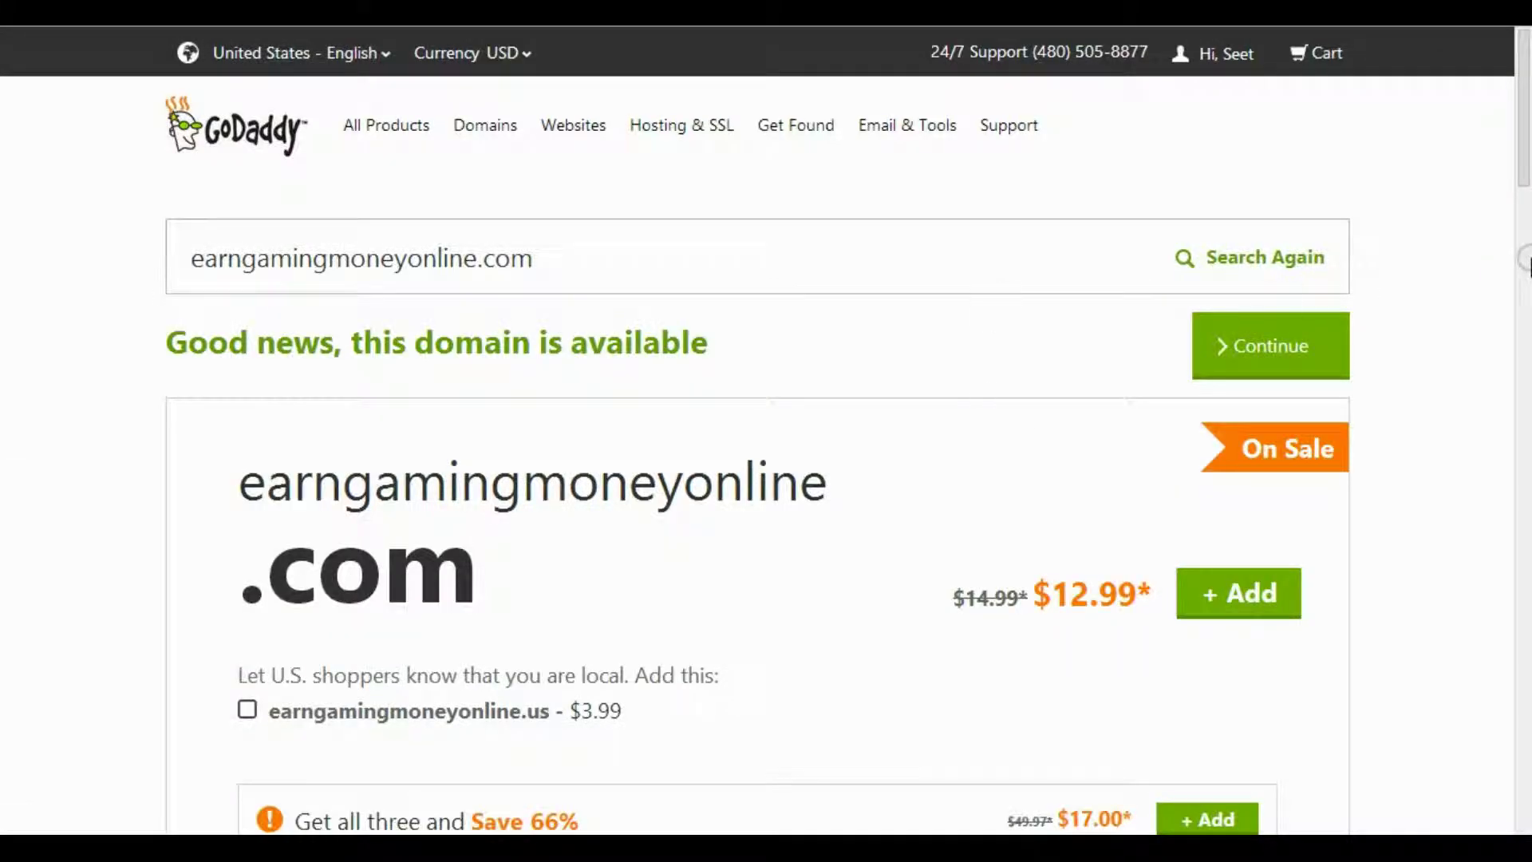
- Review the discounted bundle of .net, .info and .org alternatives, highlighting the earngamingmoneyonline.info entry
left_click_drag(1524, 177, 1526, 233)
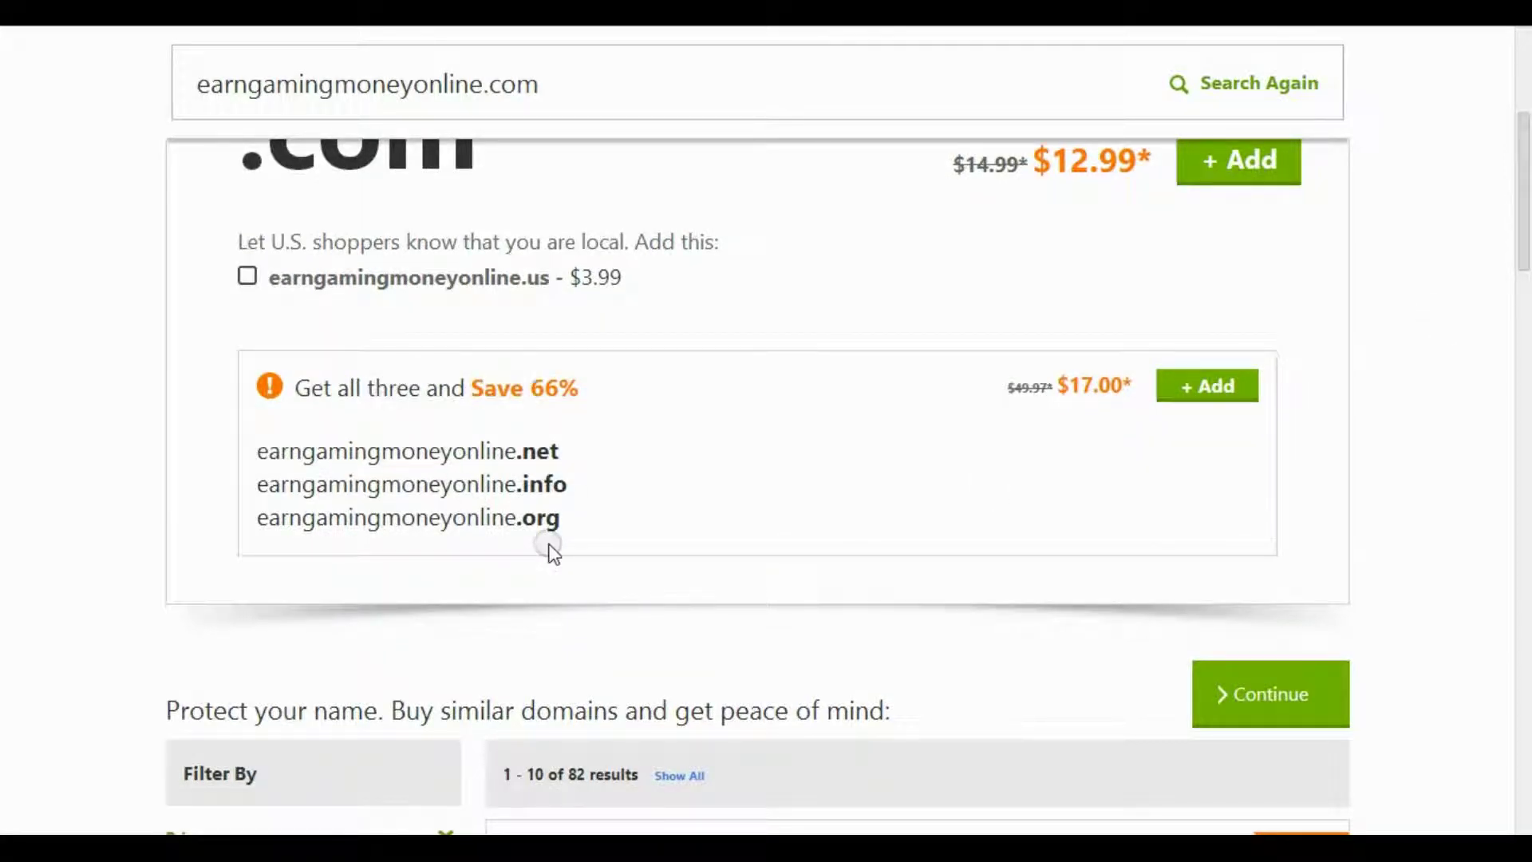
left_click_drag(522, 452, 576, 523)
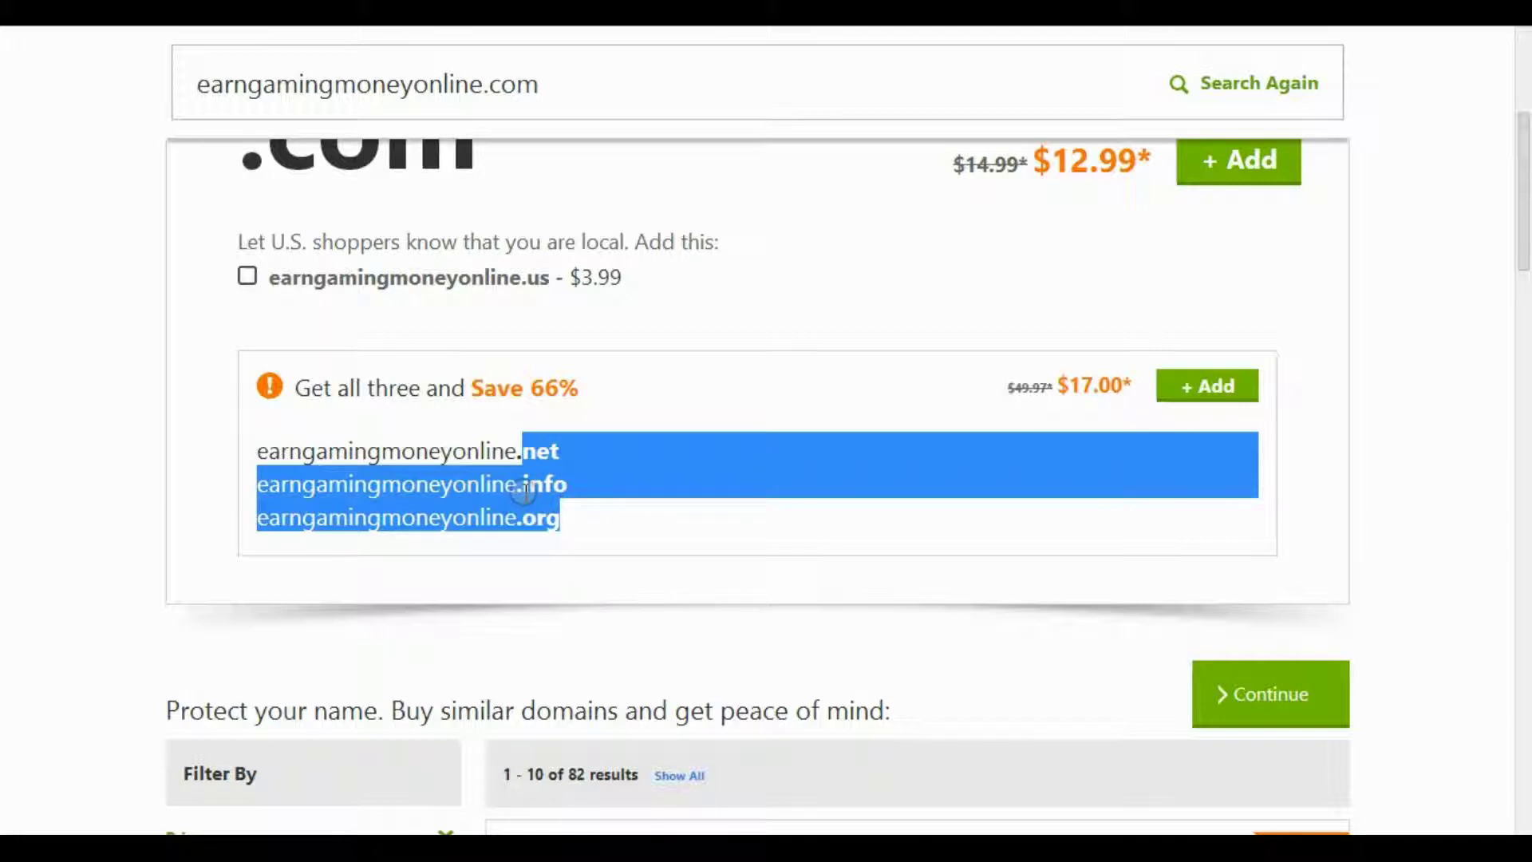
left_click(578, 529)
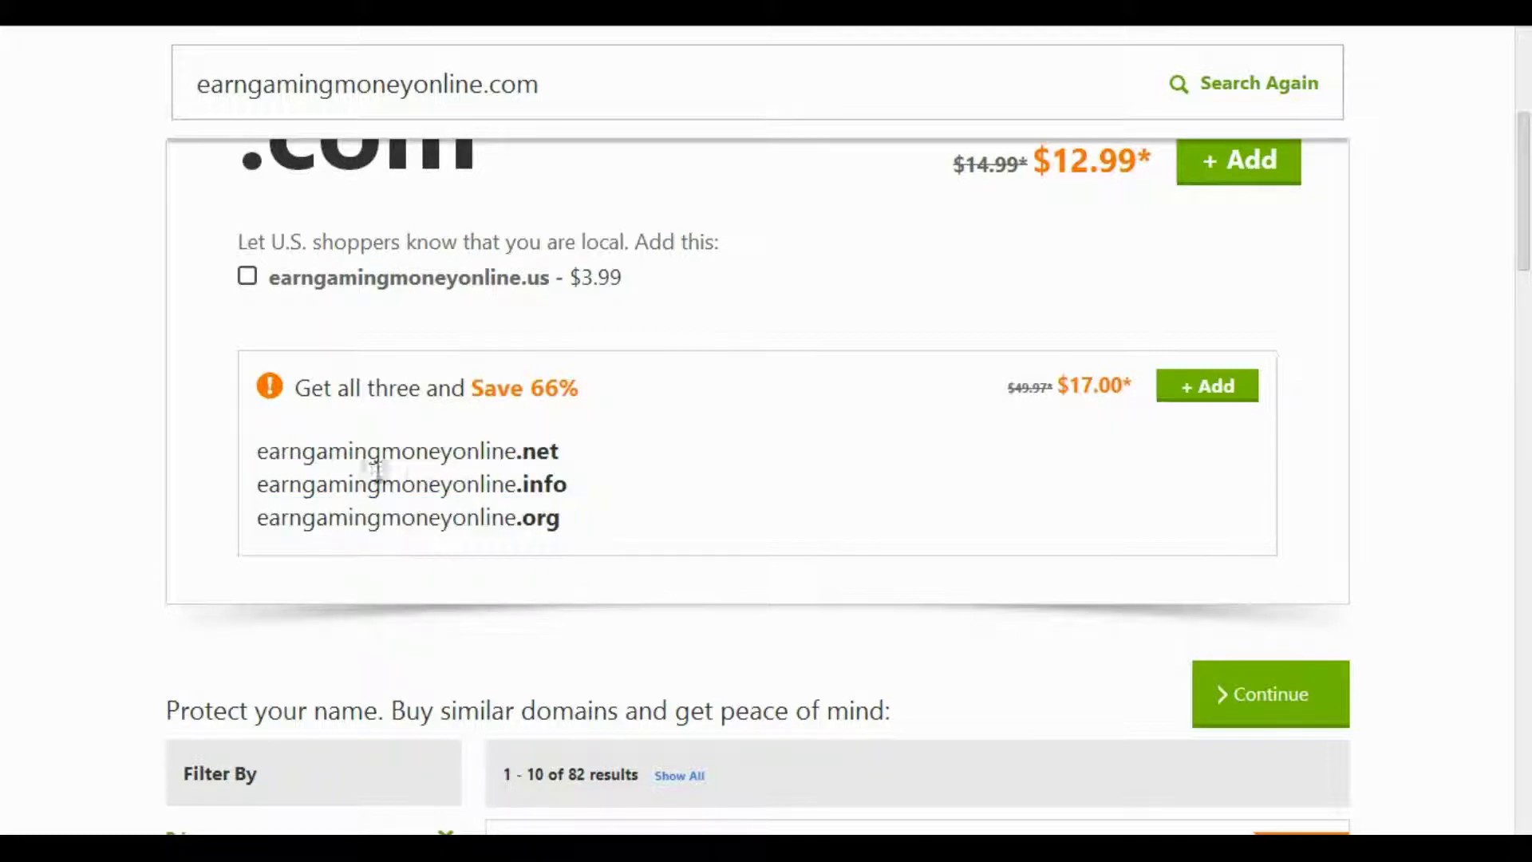
left_click_drag(257, 482, 580, 490)
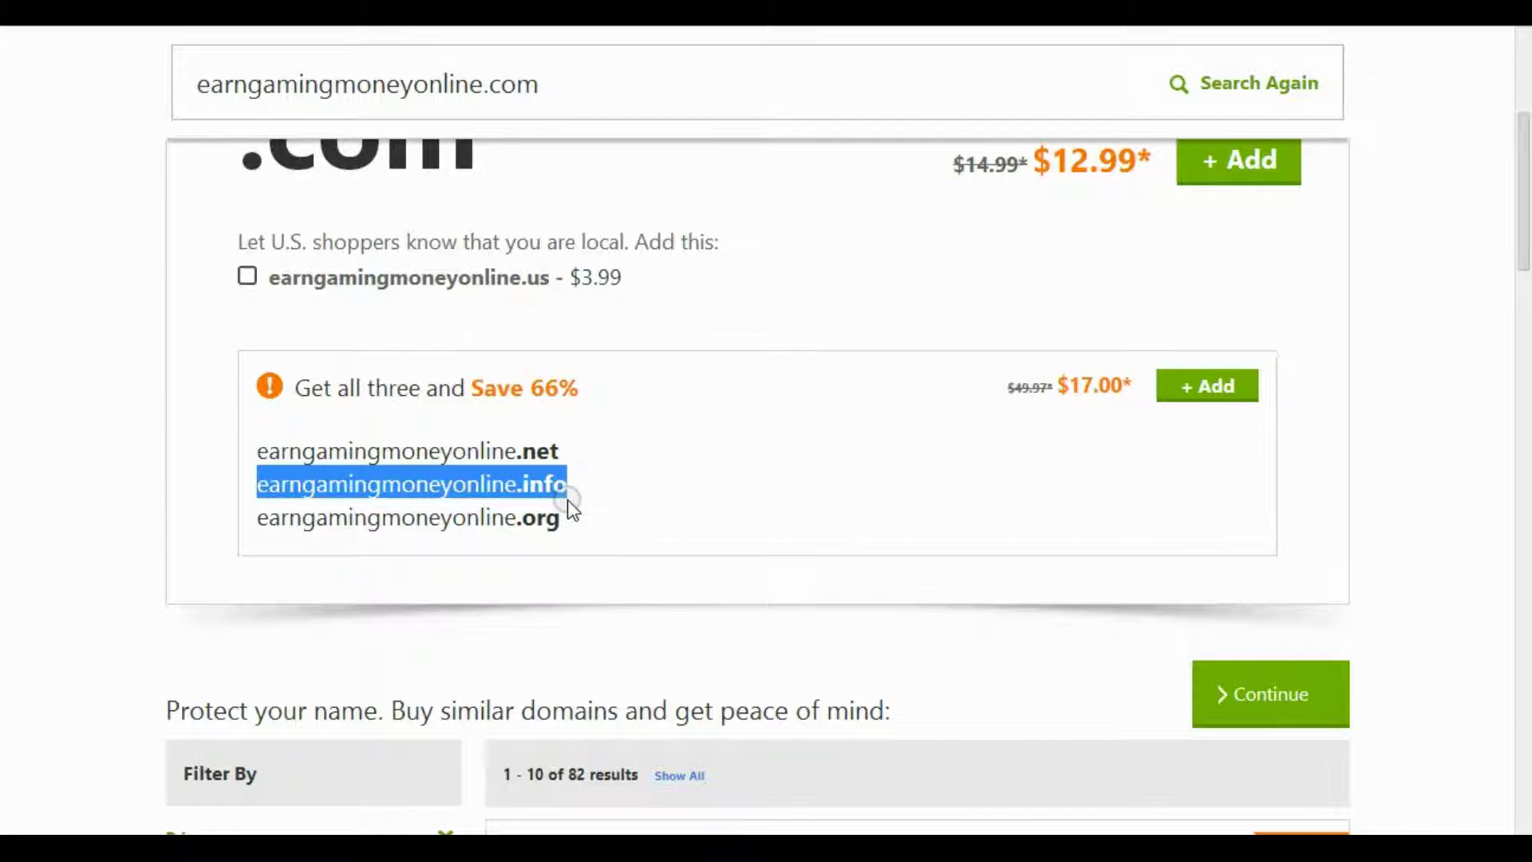
- Change the searched domain's extension to .info and run a new search for earngamingmoneyonline.info
scroll(694, 402, "up", 5)
left_click(558, 198)
key("BackSpace")
key("BackSpace")
key("BackSpace")
key("BackSpace")
type(".info")
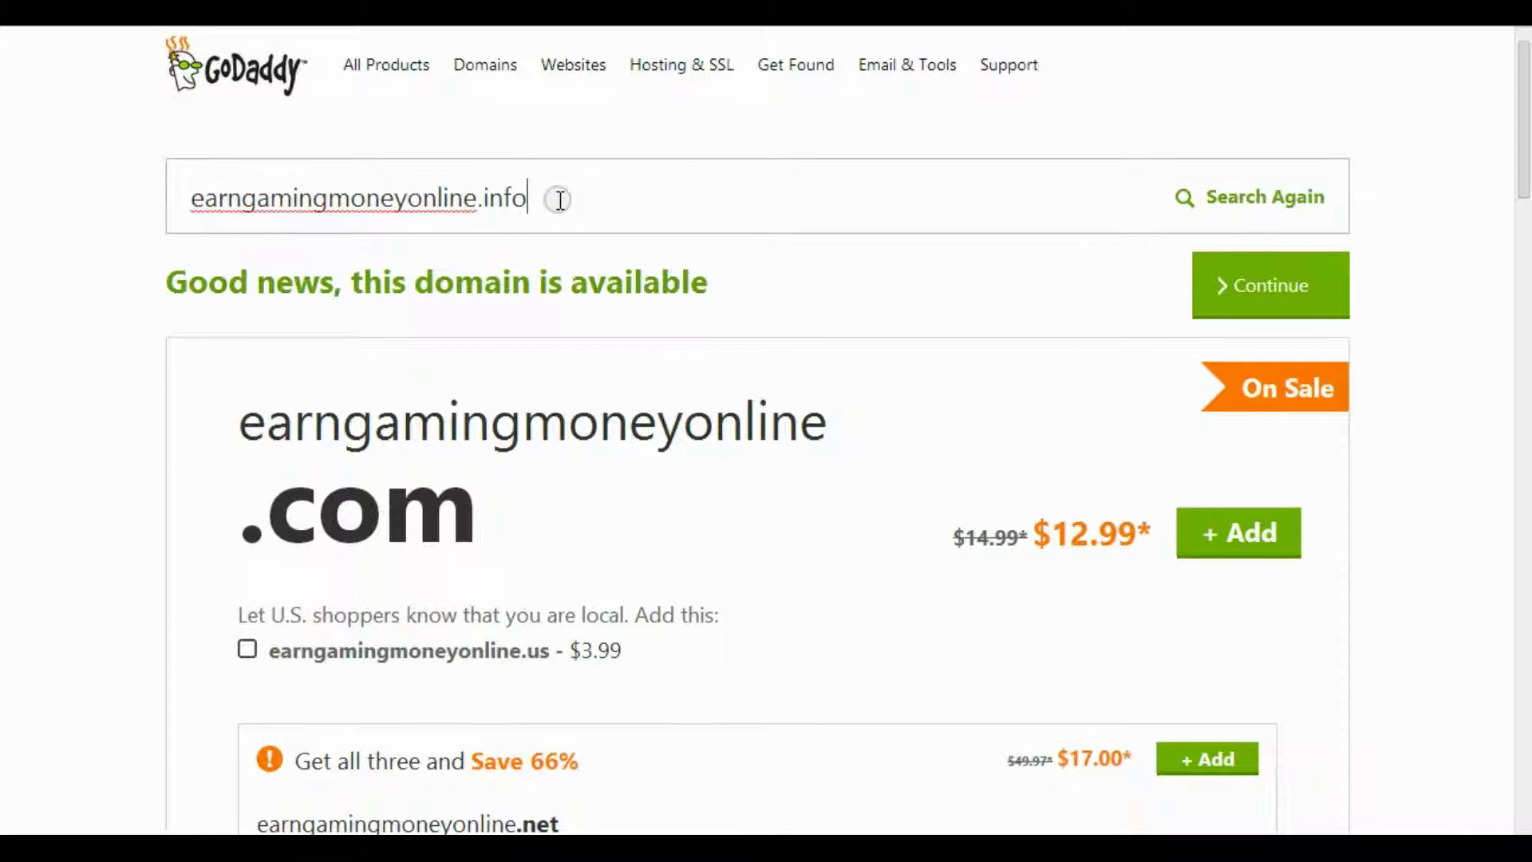
left_click(1242, 200)
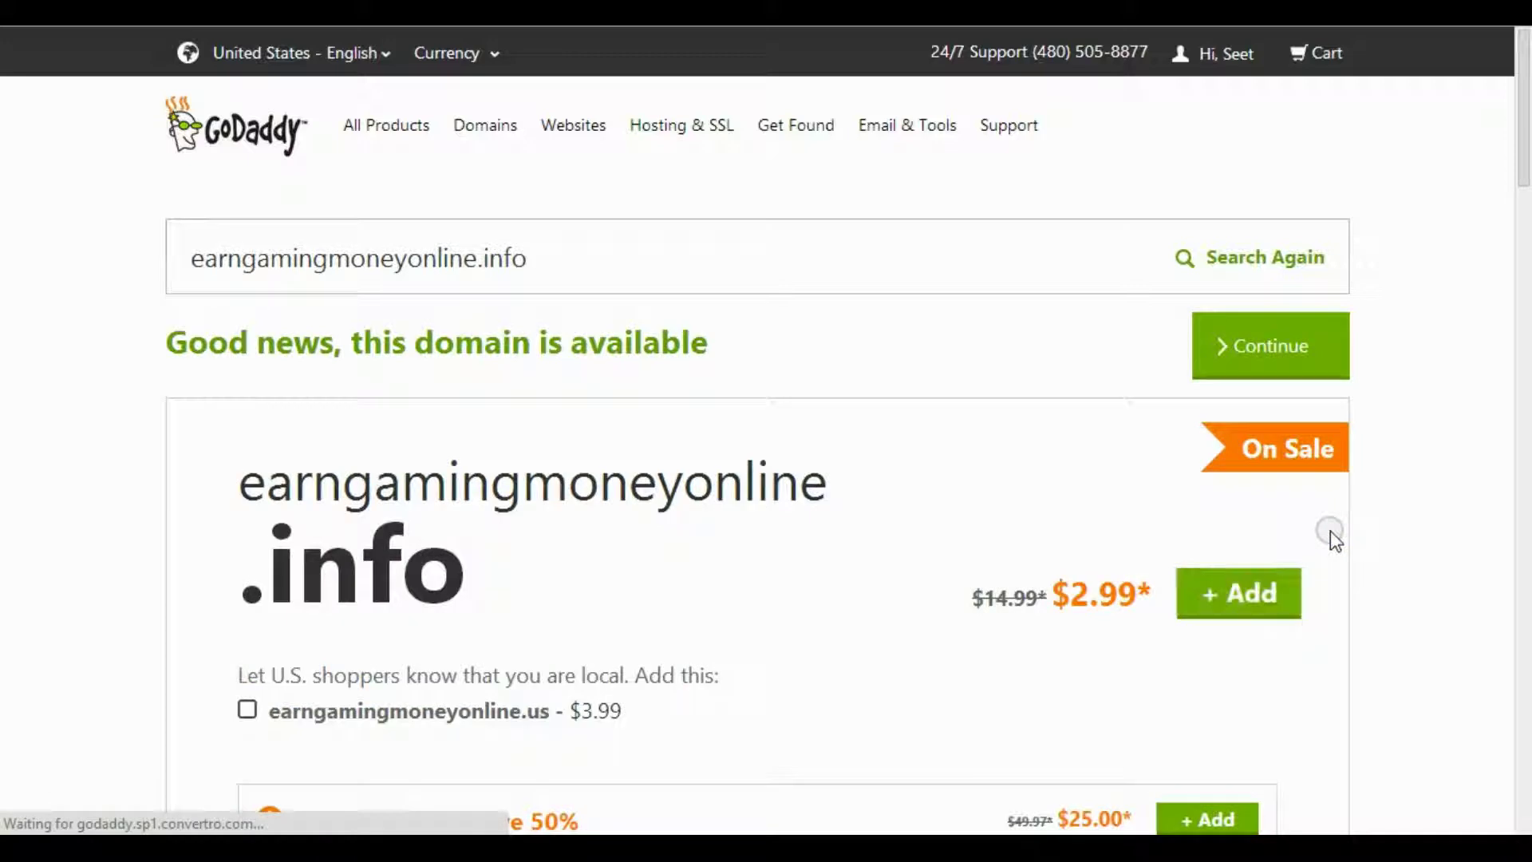
- Check the offer for earngamingmoneyonline.info and its three-domain bundle
scroll(1404, 591, "down", 2)
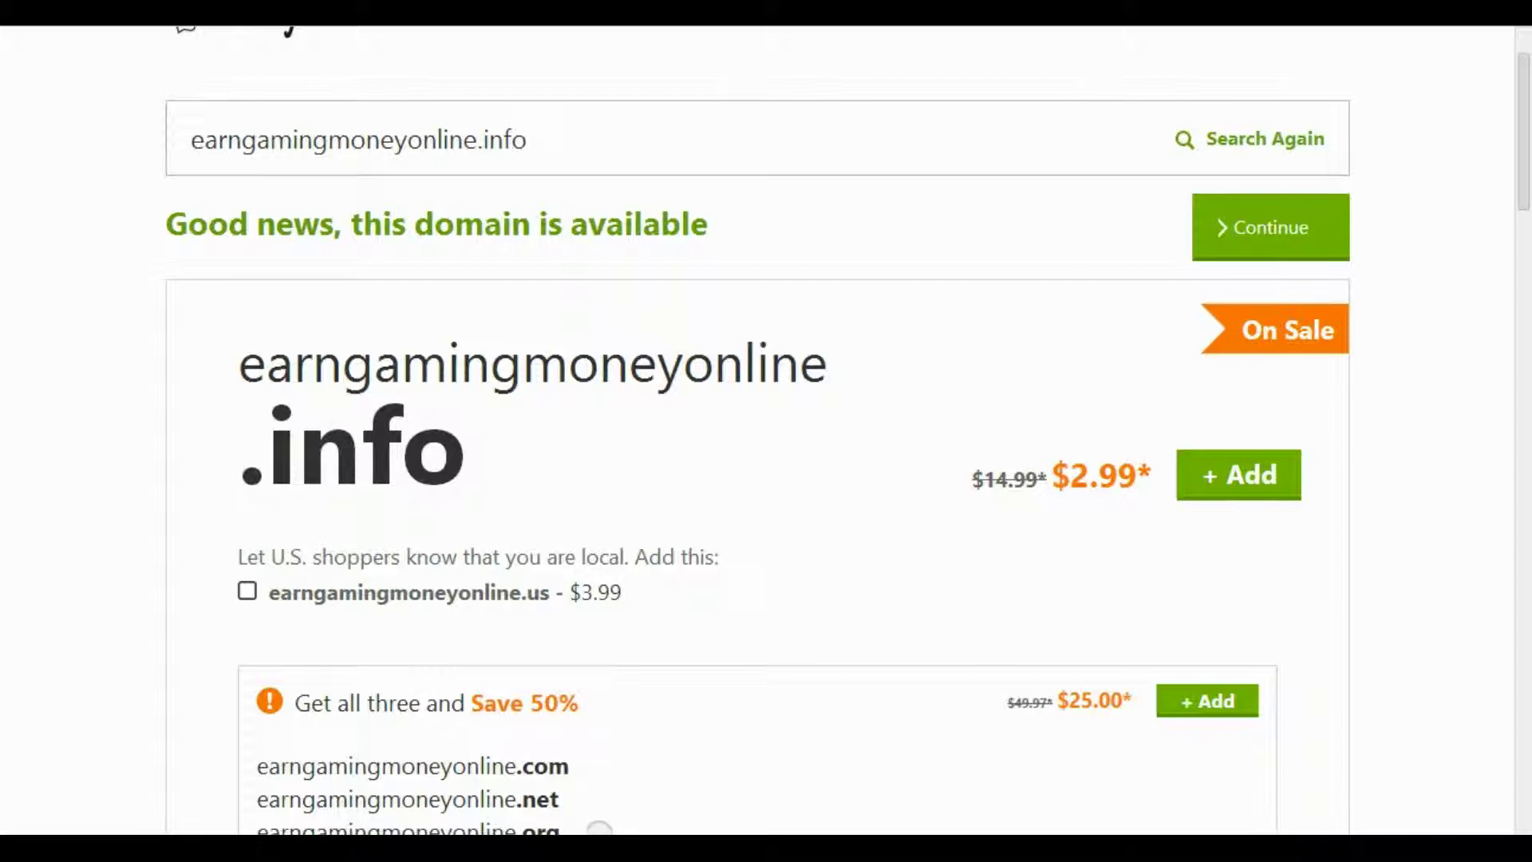
scroll(506, 759, "down", 2)
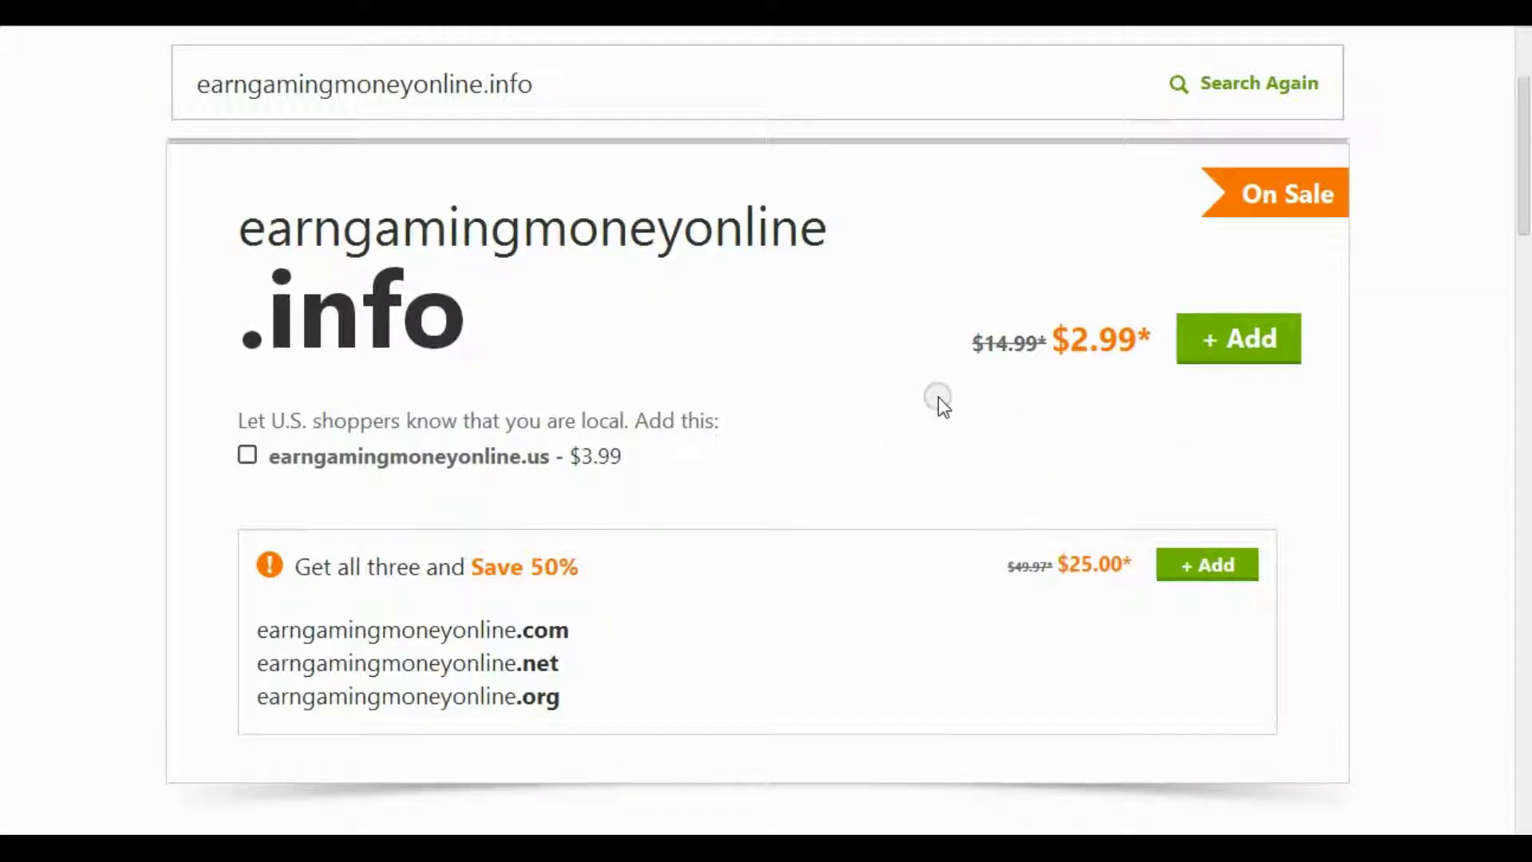
scroll(812, 585, "up", 3)
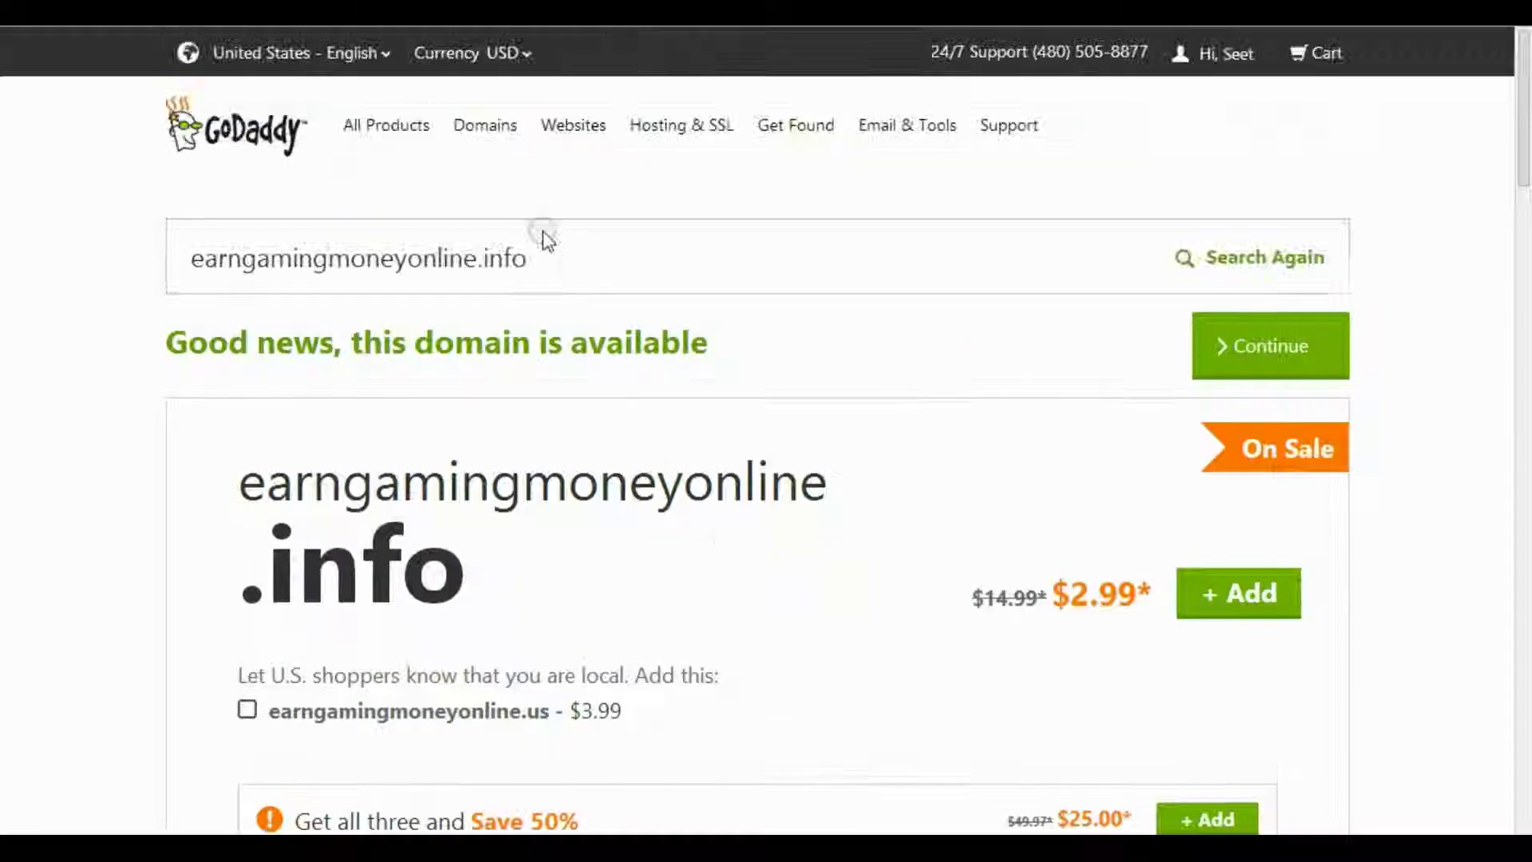
- Search for earngamingmoneyonline.com instead and check its price and the three-domain bundle offer
left_click_drag(565, 250, 481, 252)
type("com")
key("Return")
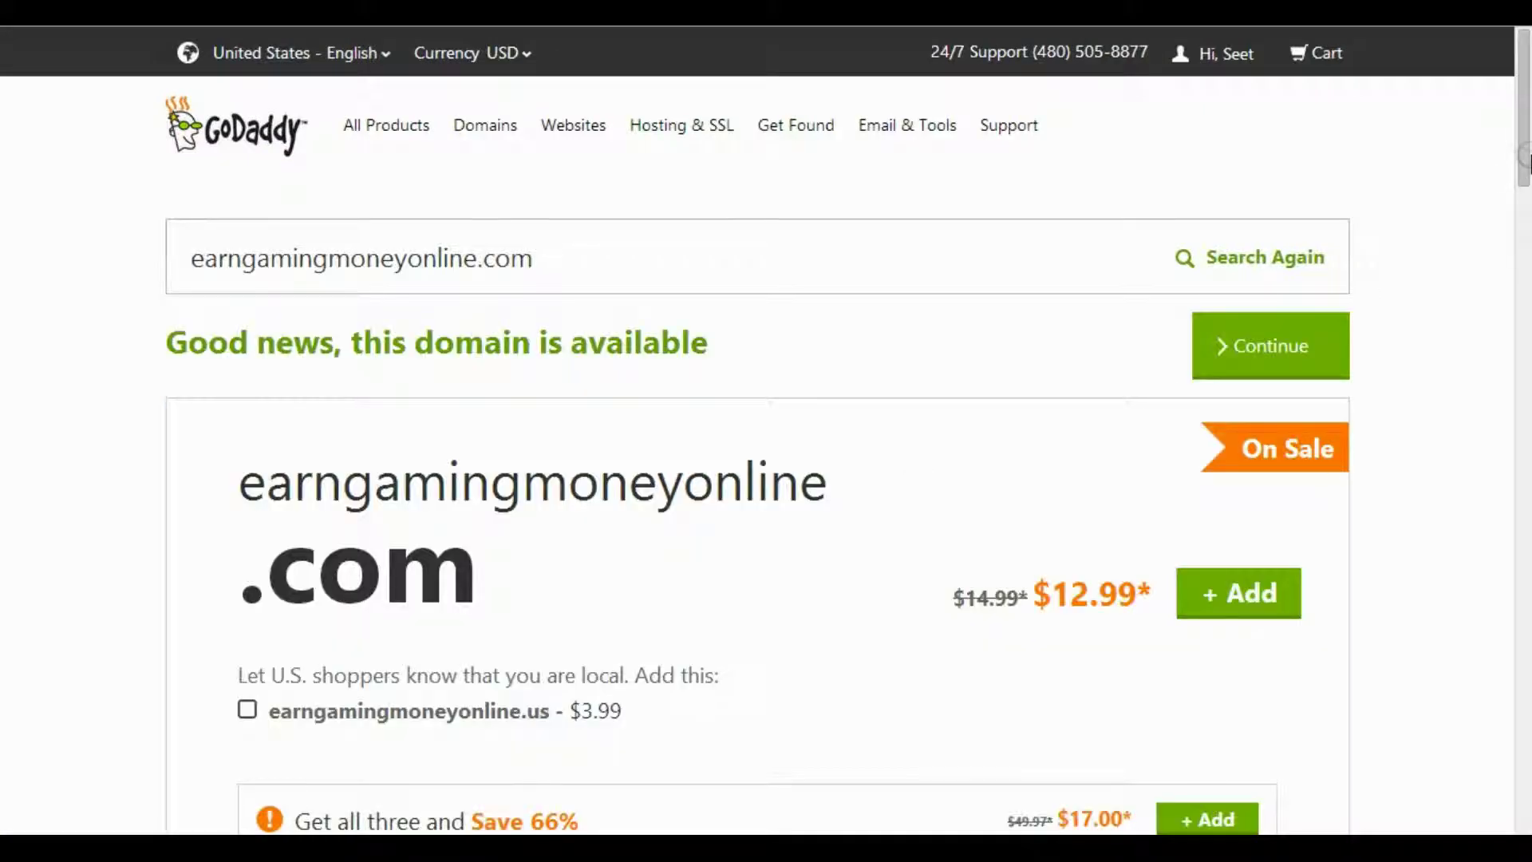
scroll(1038, 407, "down", 3)
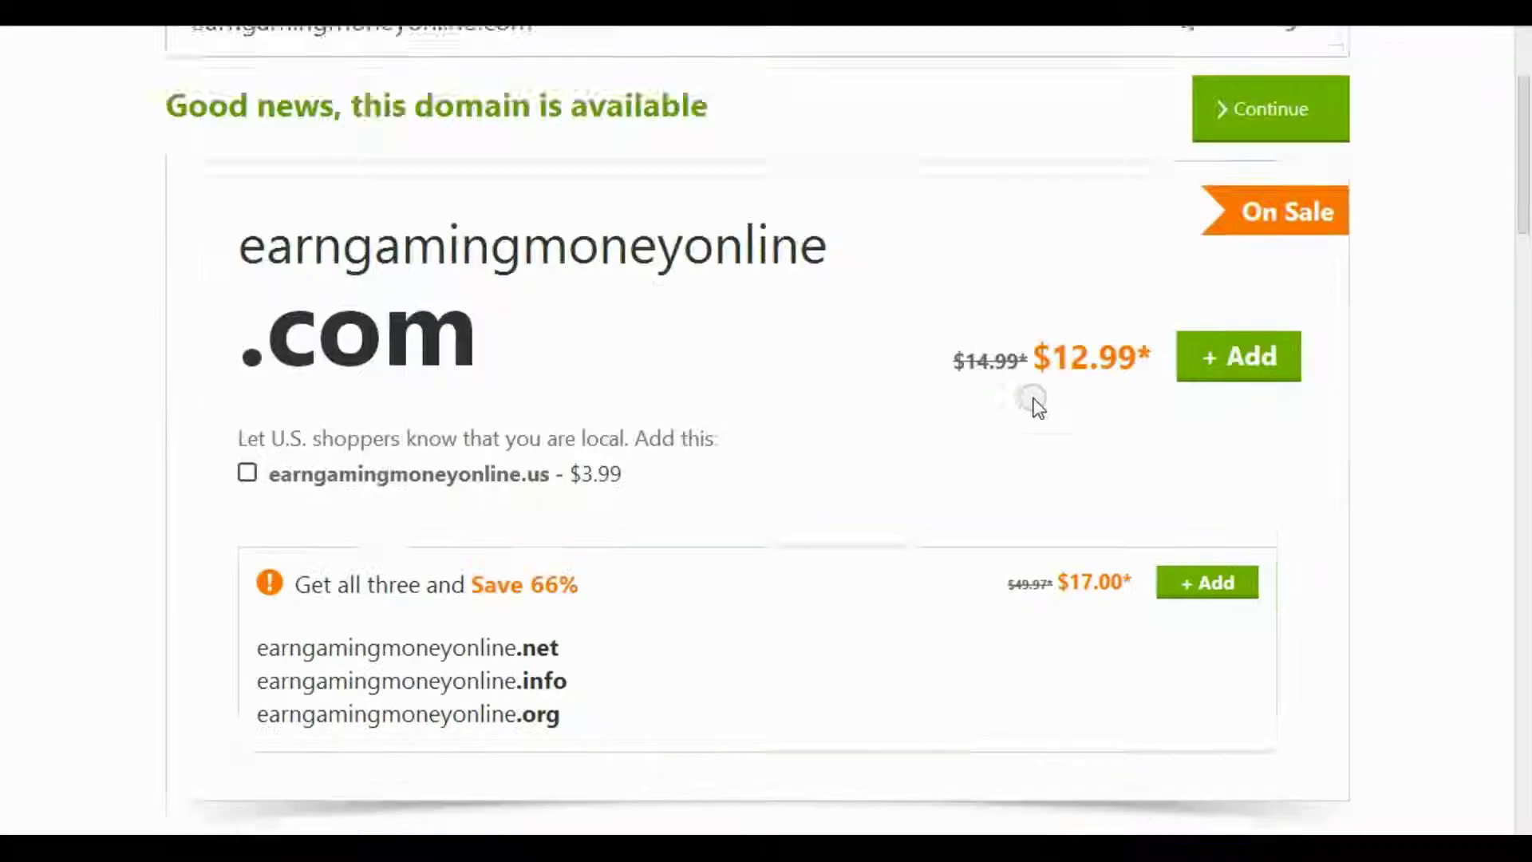
scroll(614, 566, "up", 3)
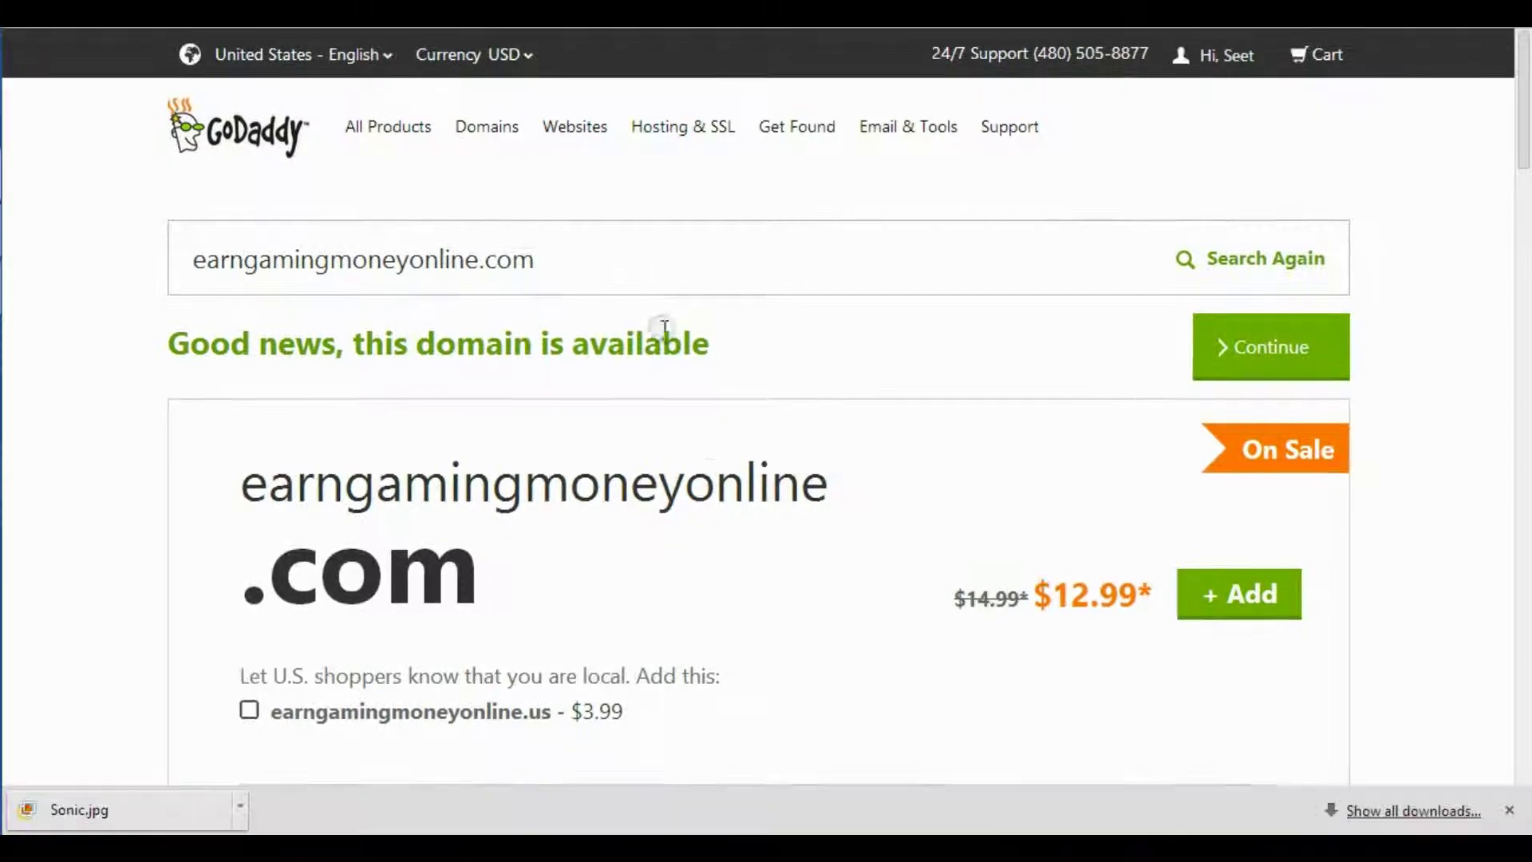
- Change the searched domain's extension back to .info and search for earngamingmoneyonline.info again
left_click_drag(572, 263, 488, 257)
key("BackSpace")
type("inf")
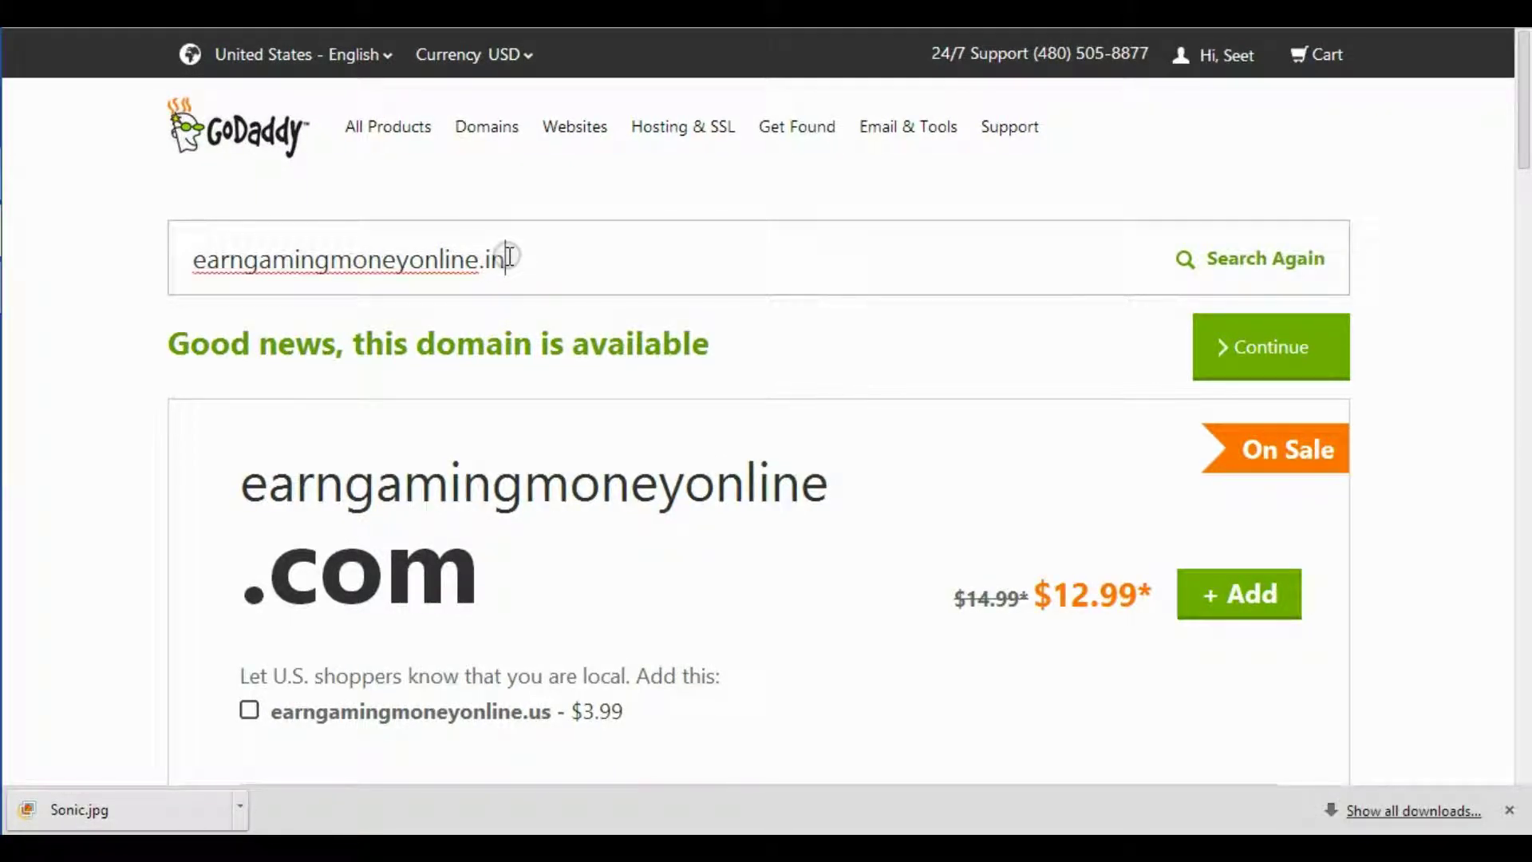
type("o")
key("Return")
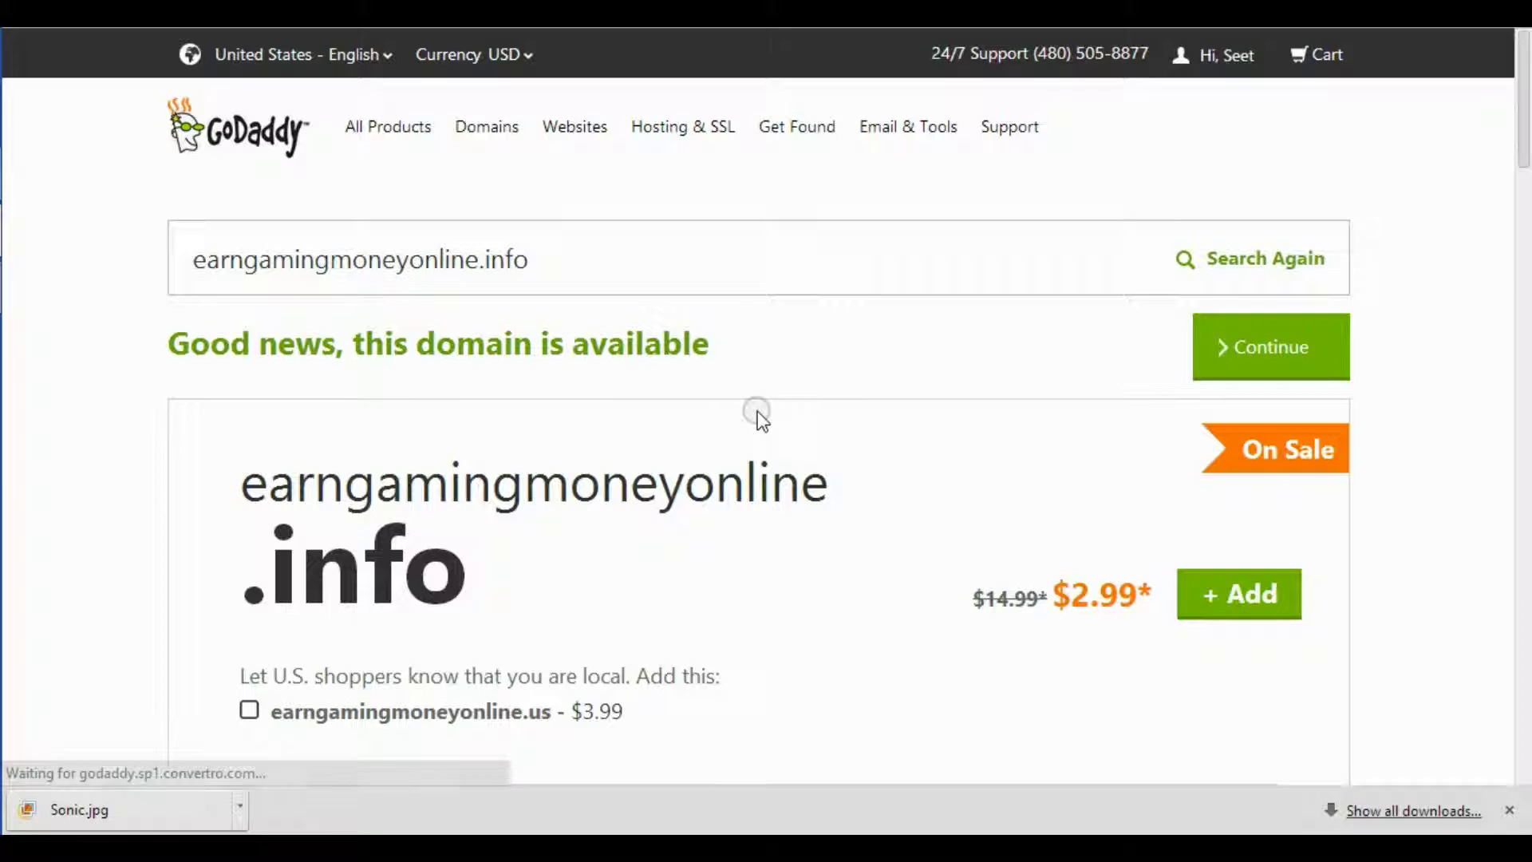
- Add earngamingmoneyonline.info to the order, choose Privacy Protection for it and continue to the cart
left_click(1231, 613)
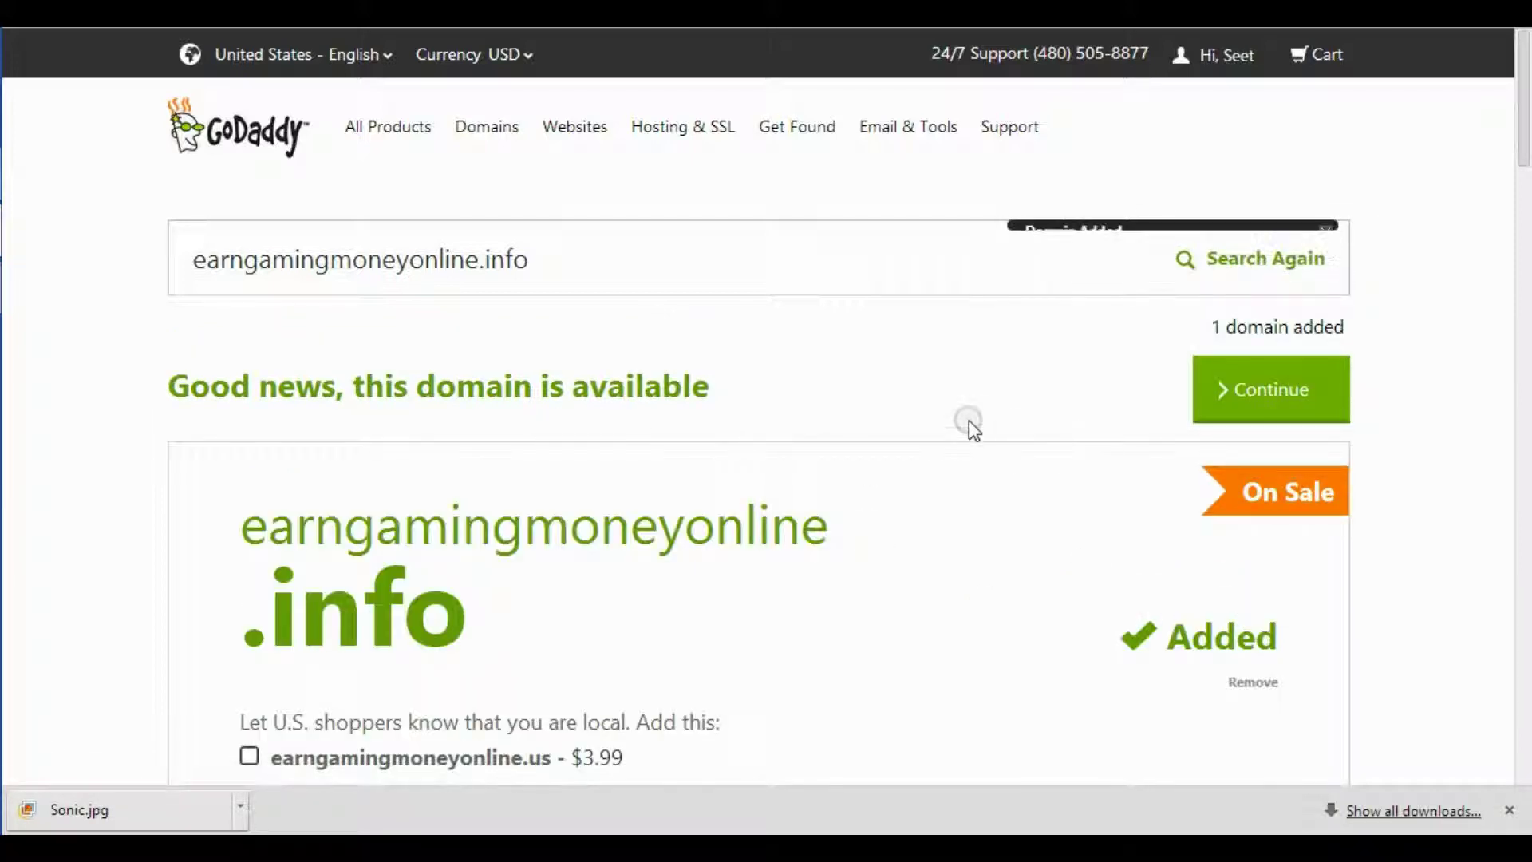
left_click(1258, 397)
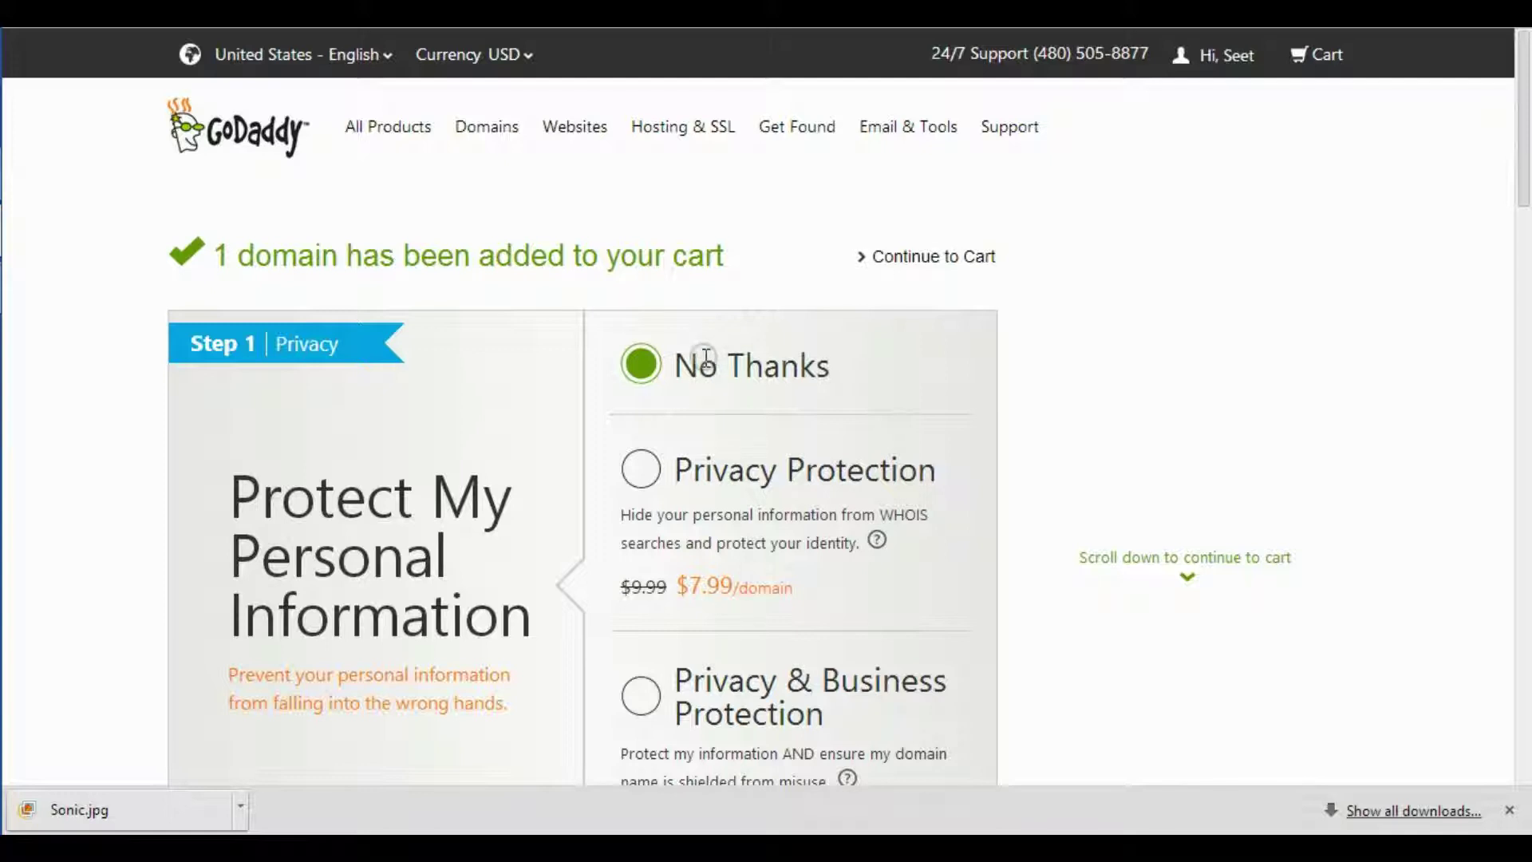
left_click(641, 467)
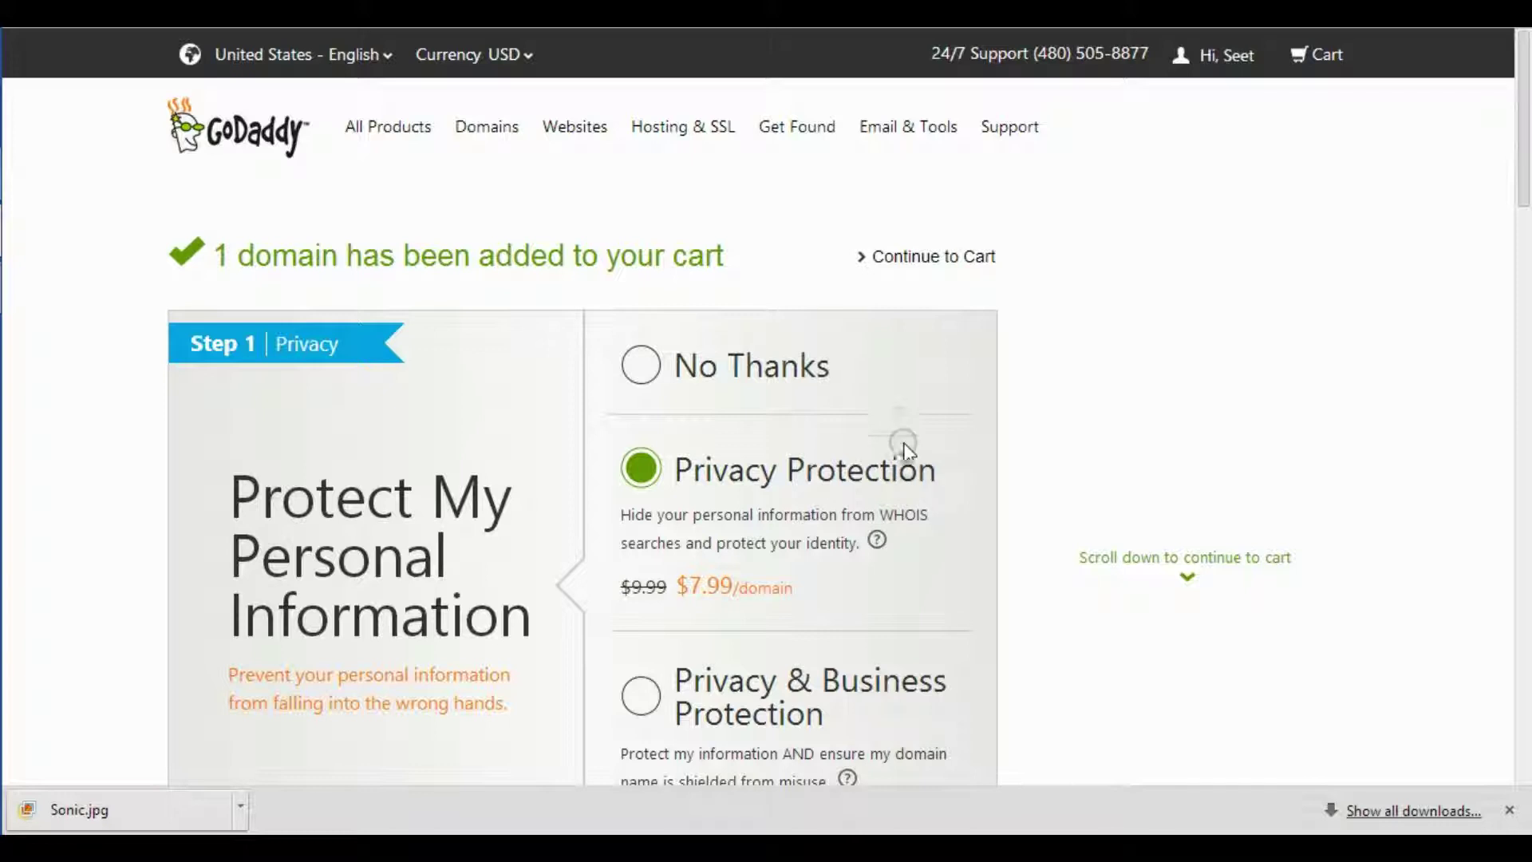
scroll(878, 367, "down", 2)
scroll(1026, 376, "up", 2)
left_click(923, 260)
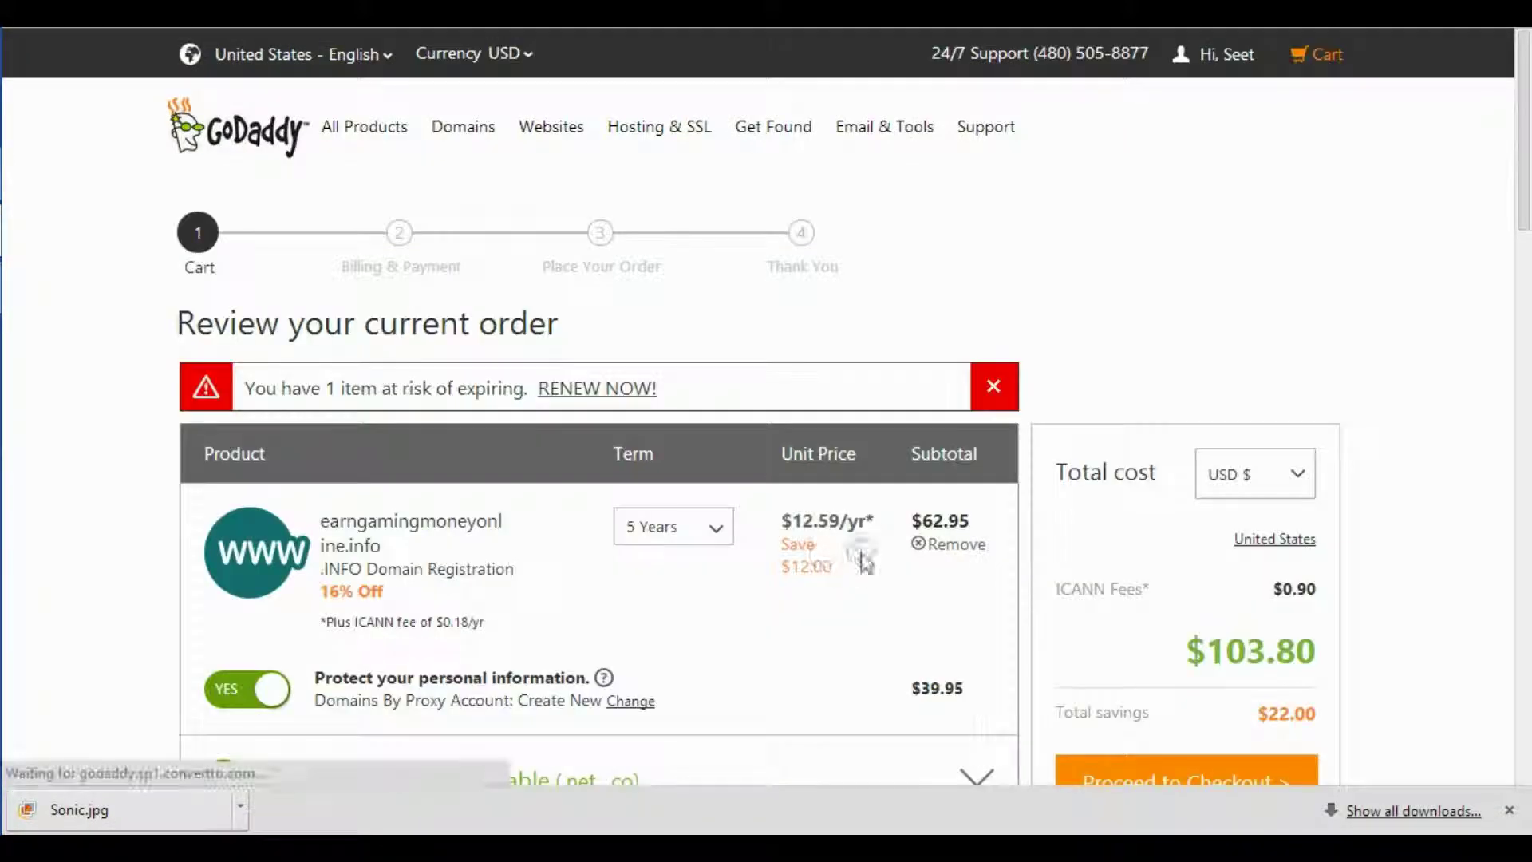
- Set the registration term of earngamingmoneyonline.info to 1 Year and proceed to checkout
left_click(691, 540)
left_click(682, 560)
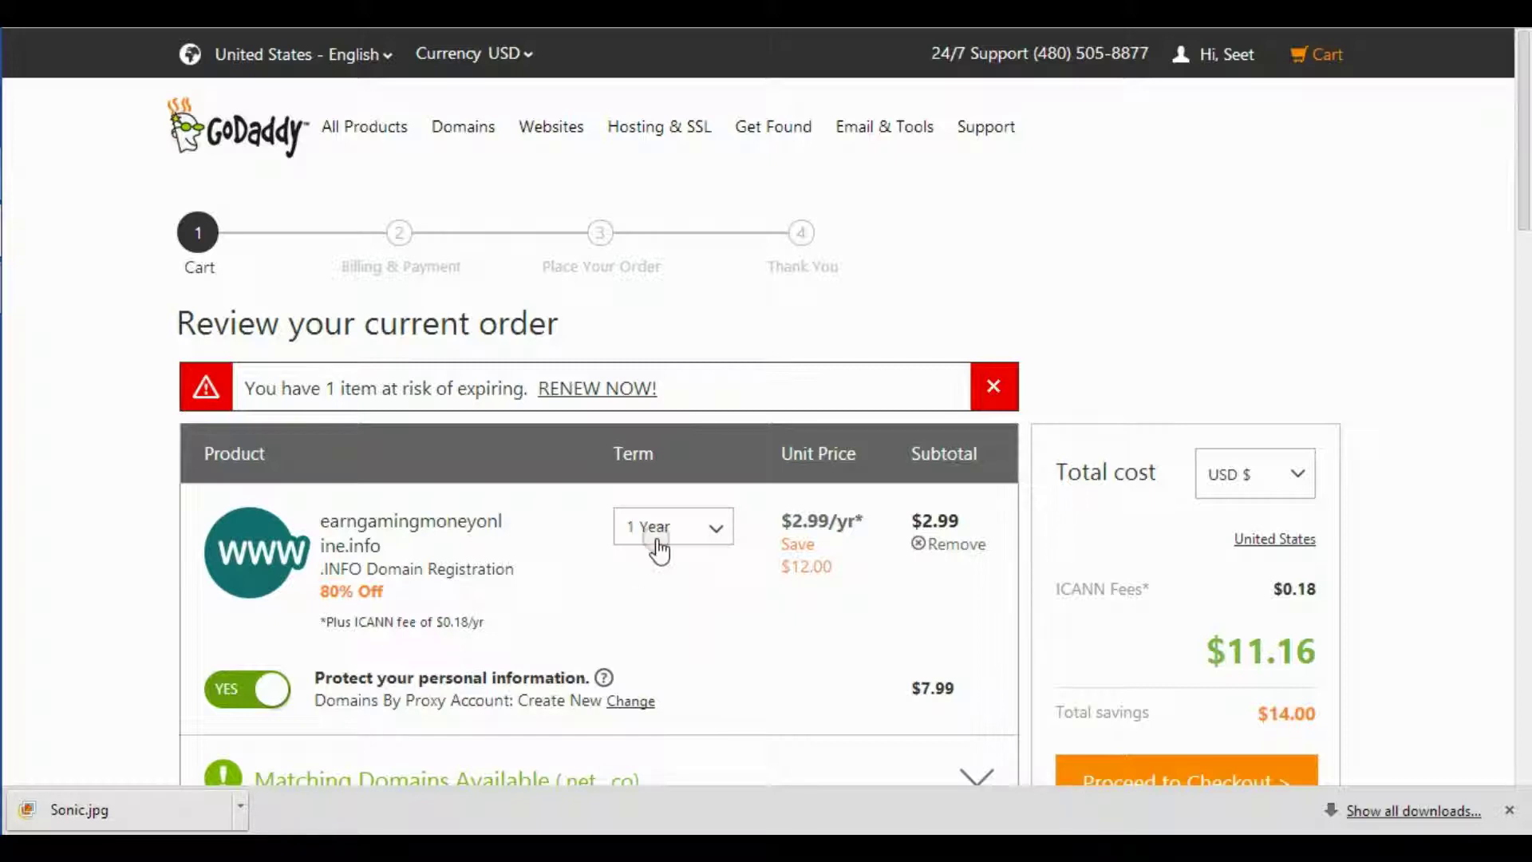
scroll(654, 537, "down", 3)
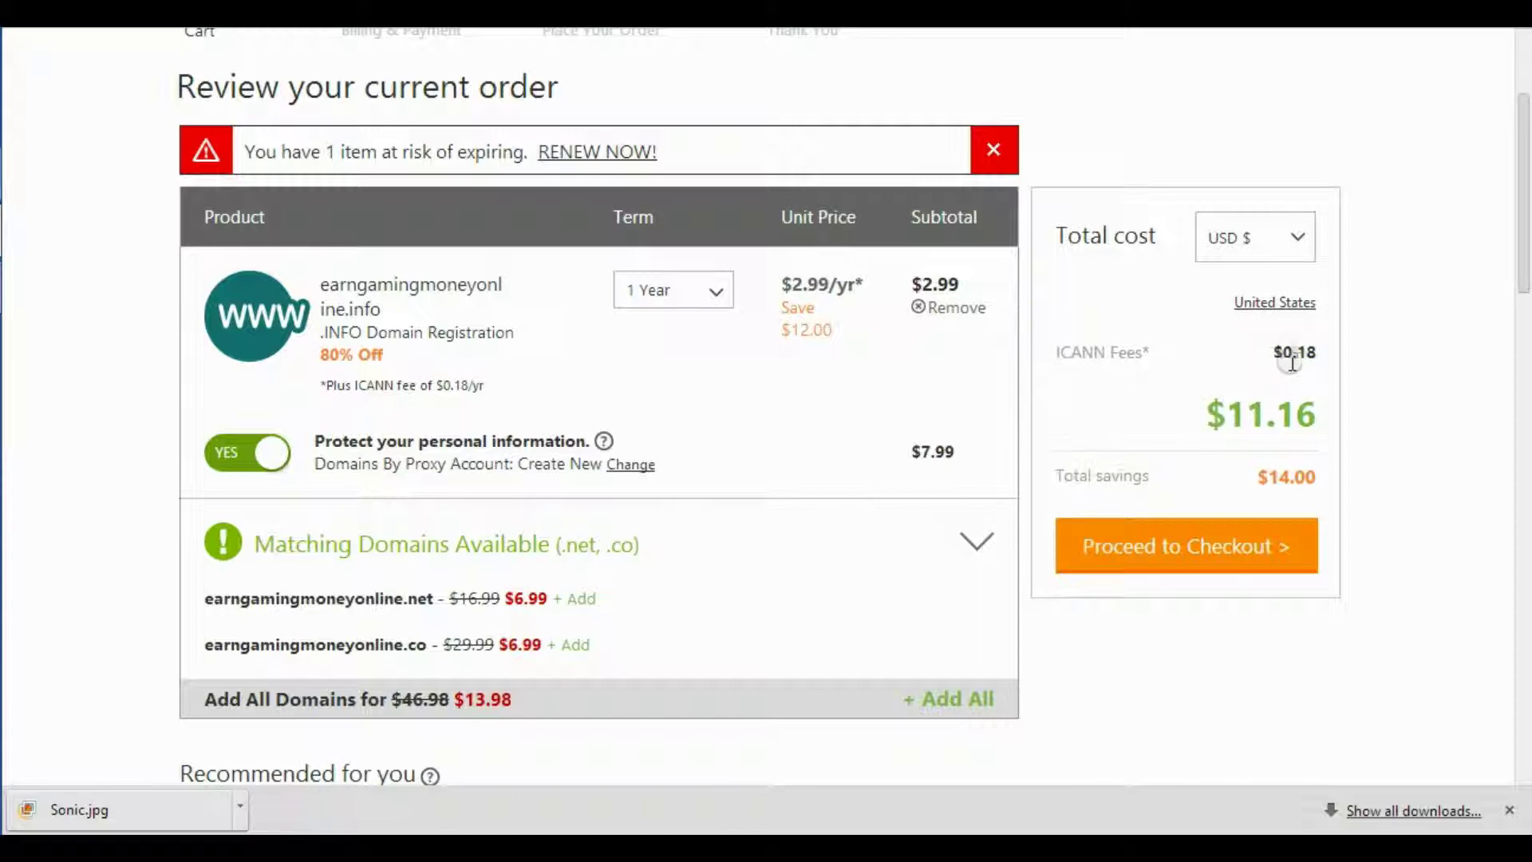
left_click(1194, 552)
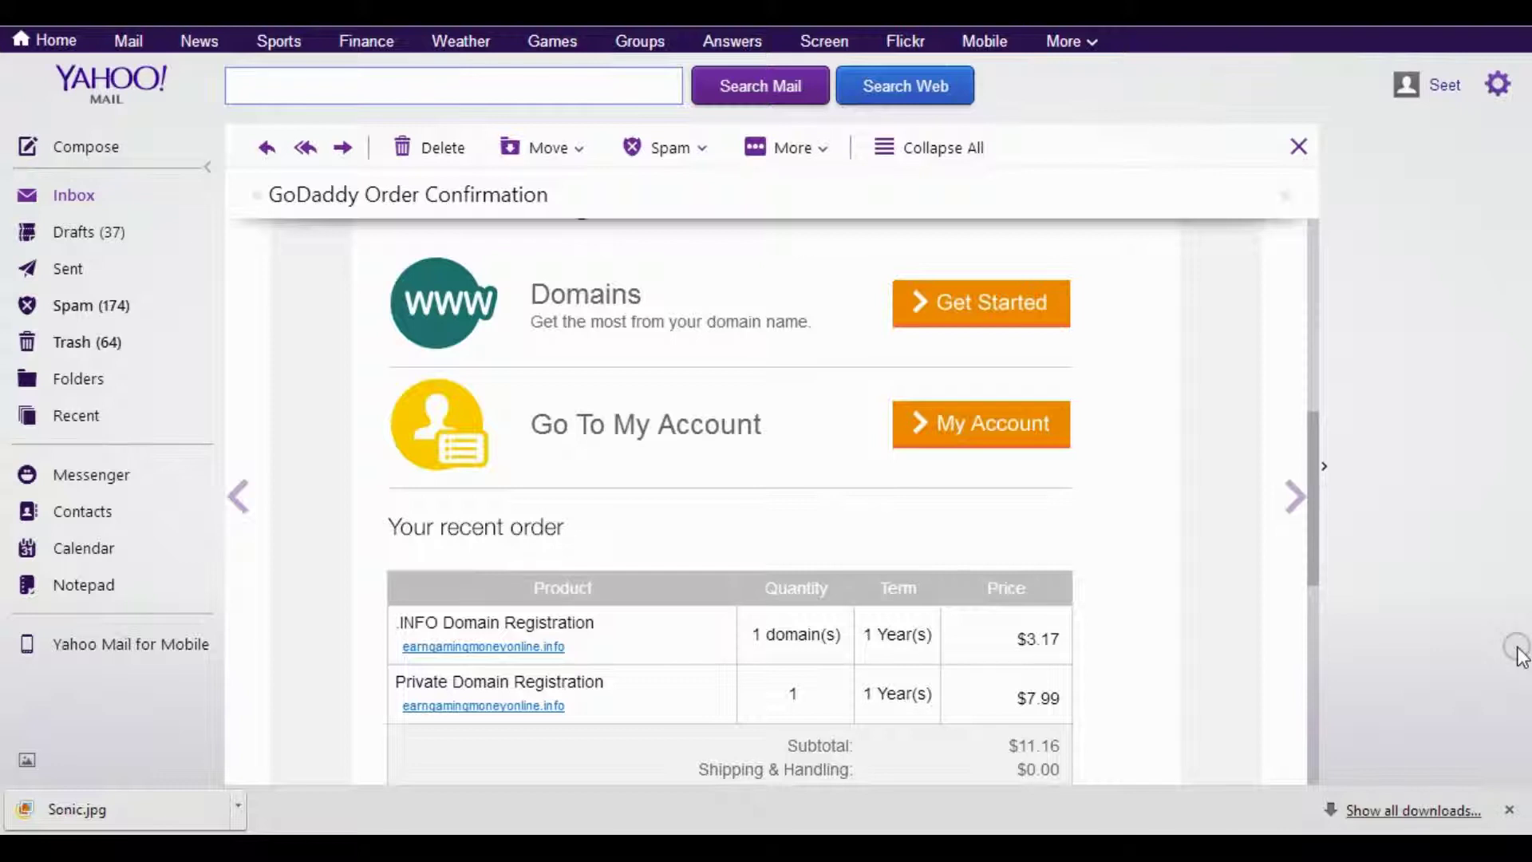
- Open the GoDaddy account from the order confirmation e-mail and launch the control panel of its web hosting plan
left_click(987, 439)
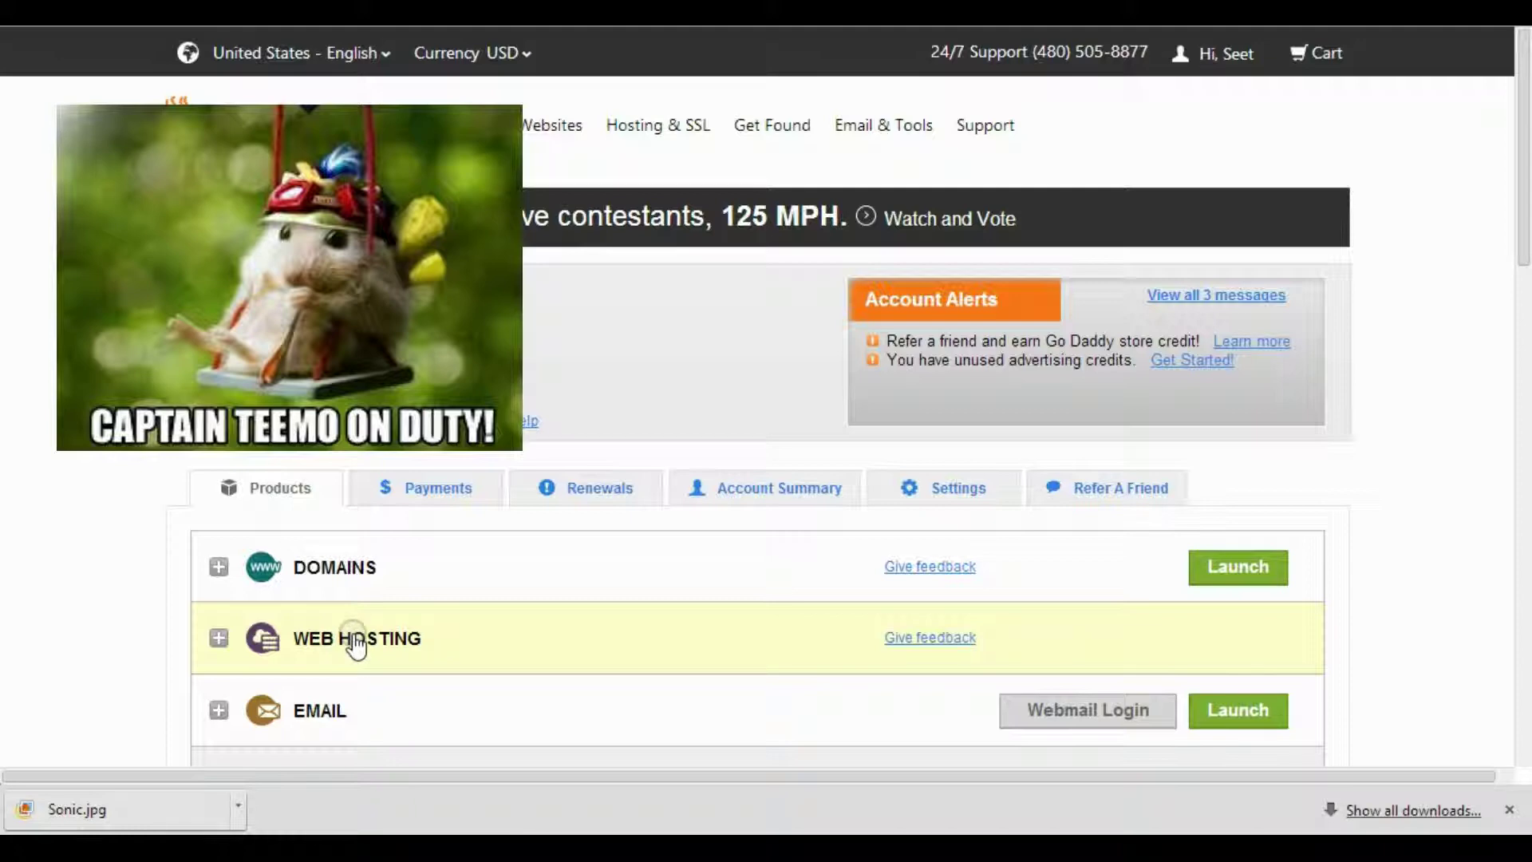
scroll(356, 647, "down", 1)
left_click(353, 639)
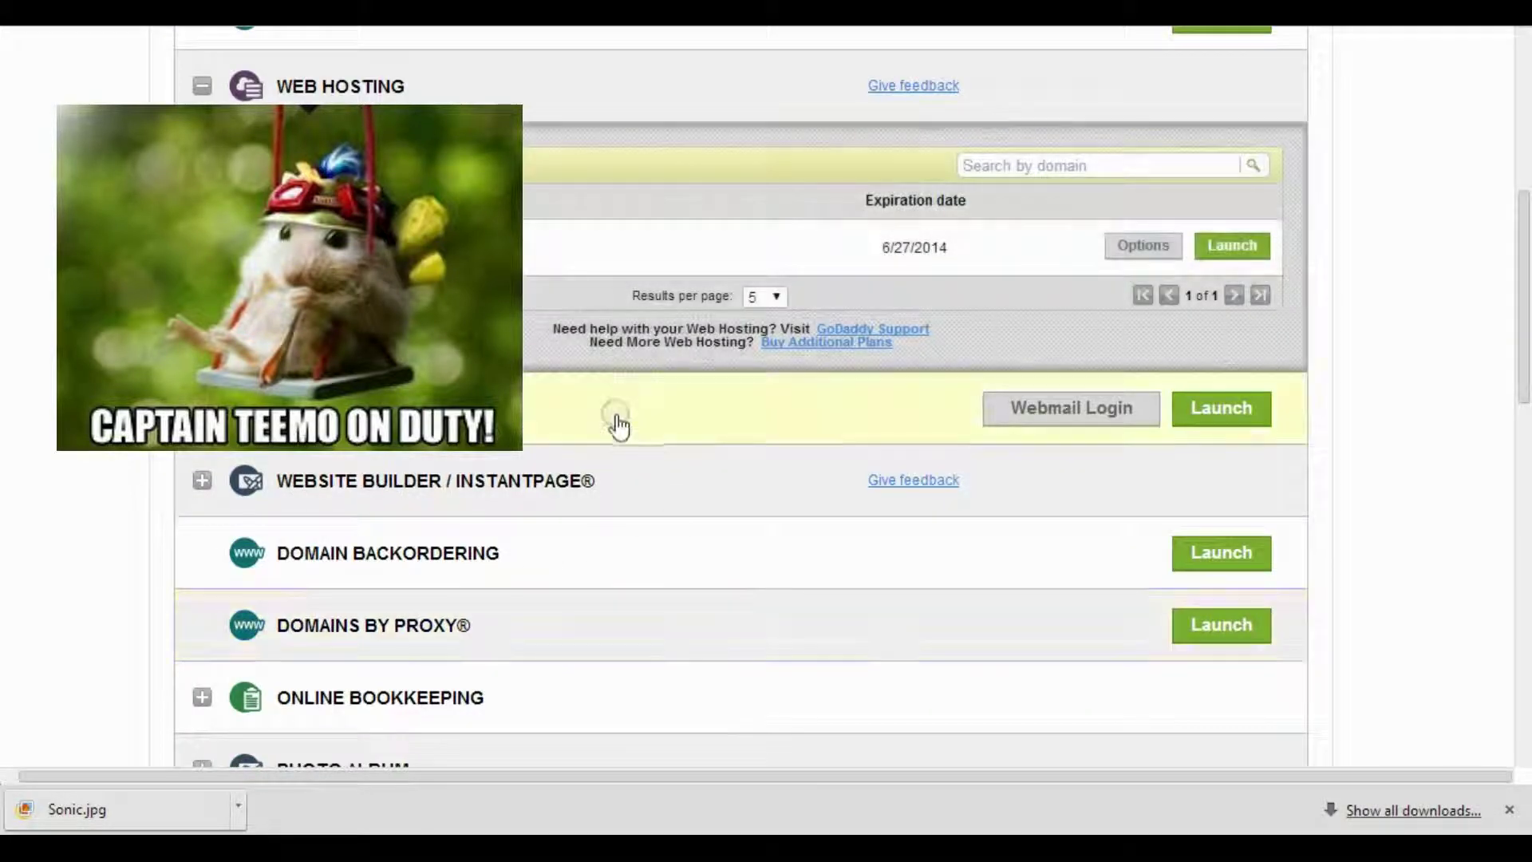
left_click(1226, 254)
left_click(1228, 254)
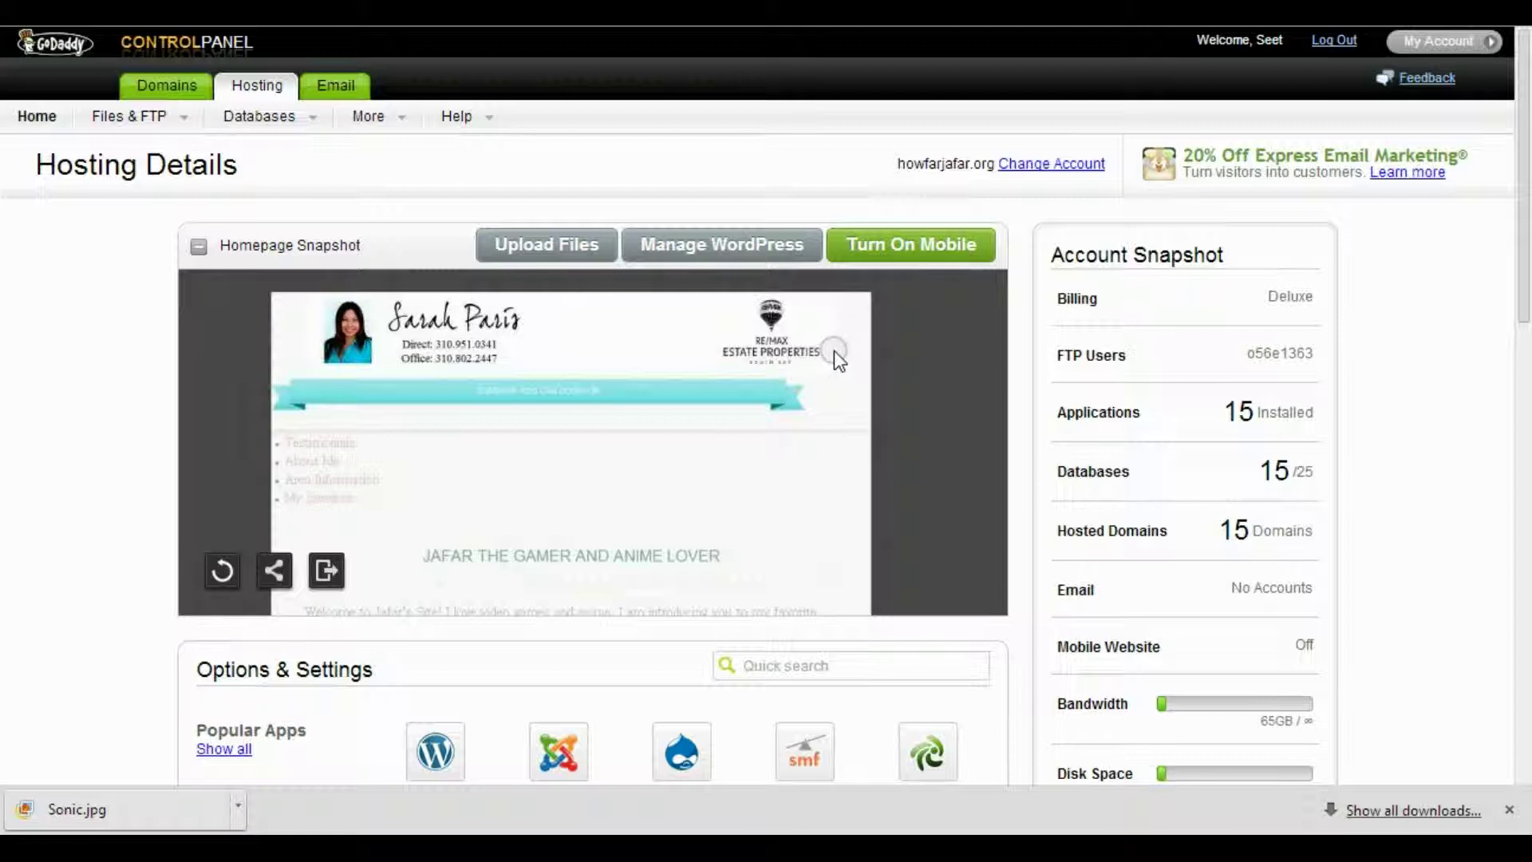
- Add EARNGAMINGMONEYONLINE.INFO to the account's hosted domains with the folder /earn
left_click(377, 128)
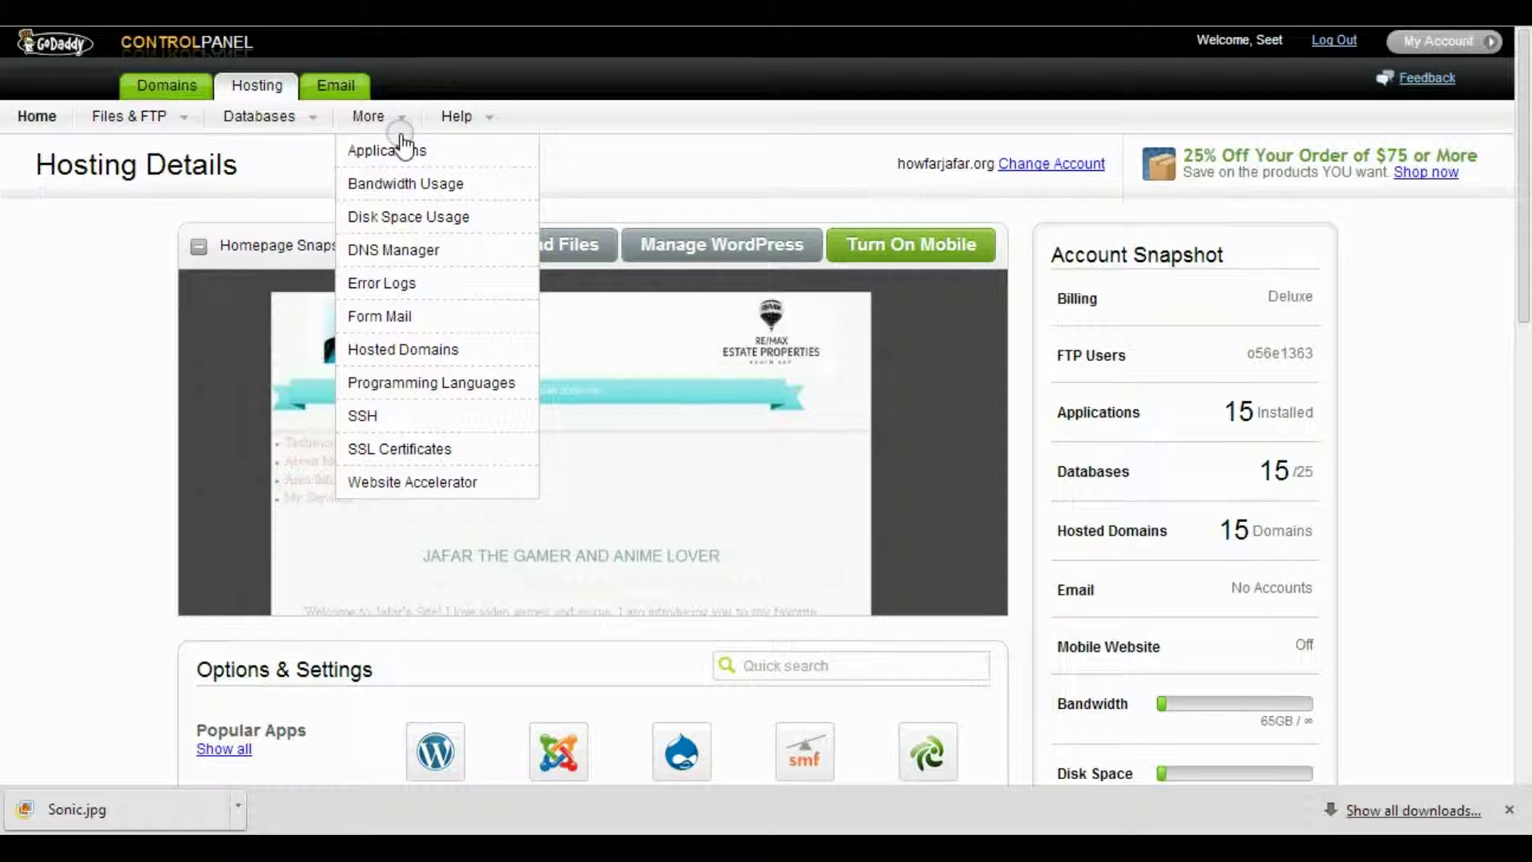
left_click(389, 352)
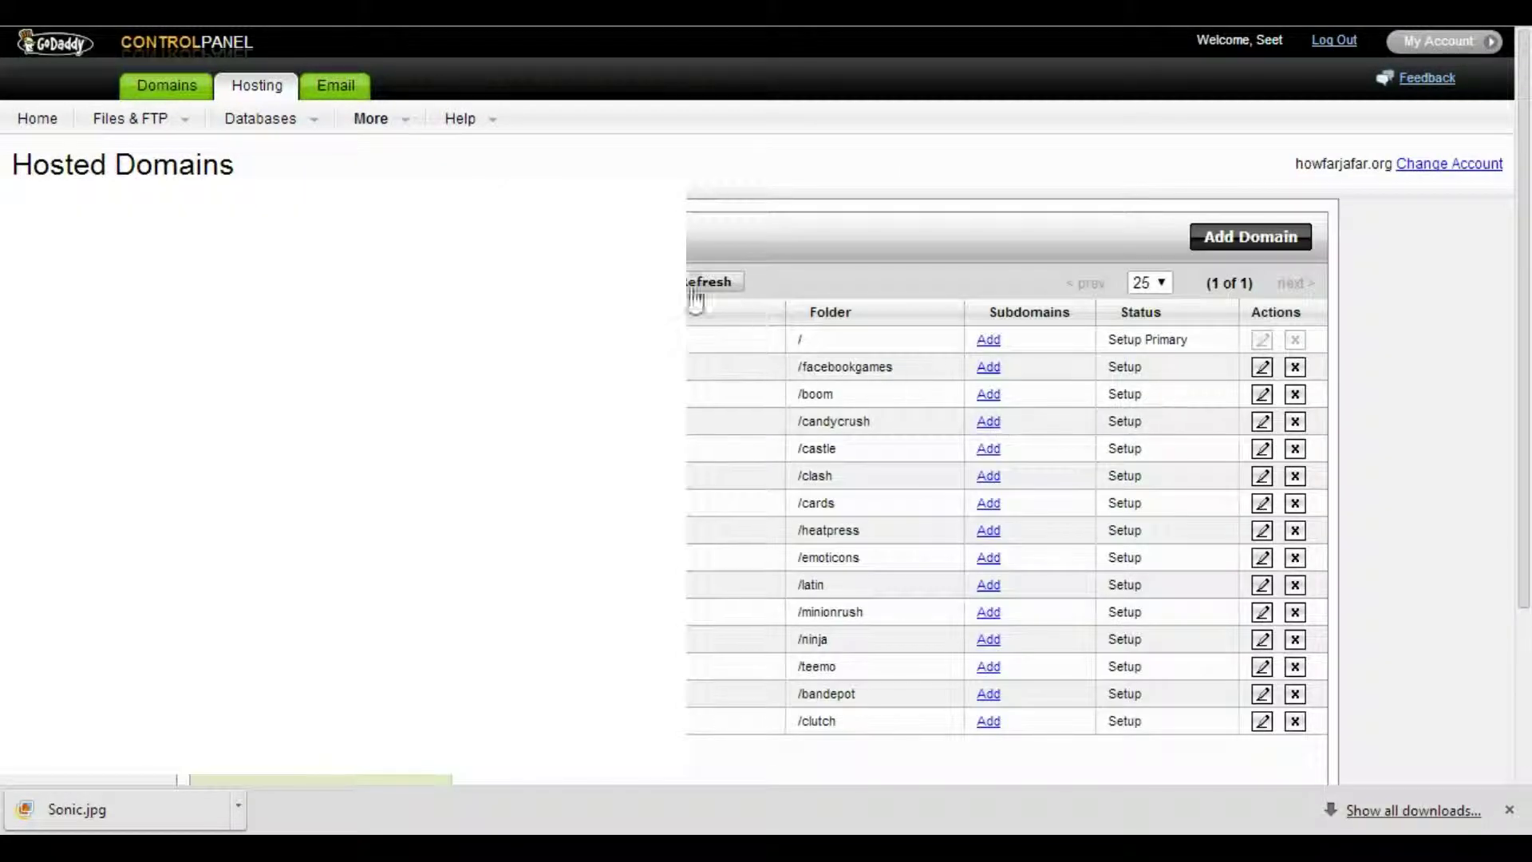
left_click(1221, 240)
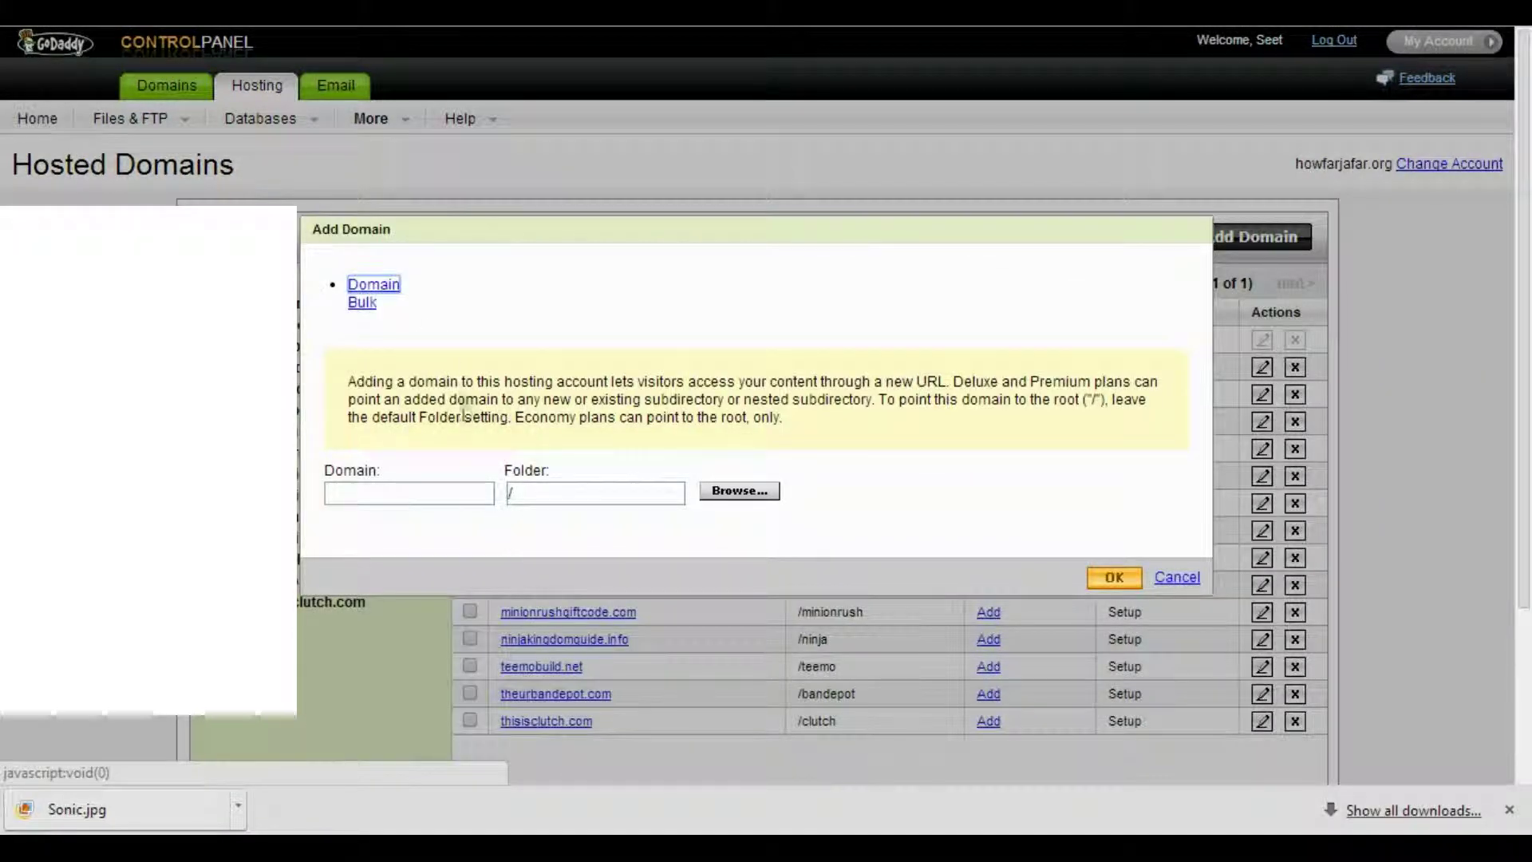
left_click(403, 494)
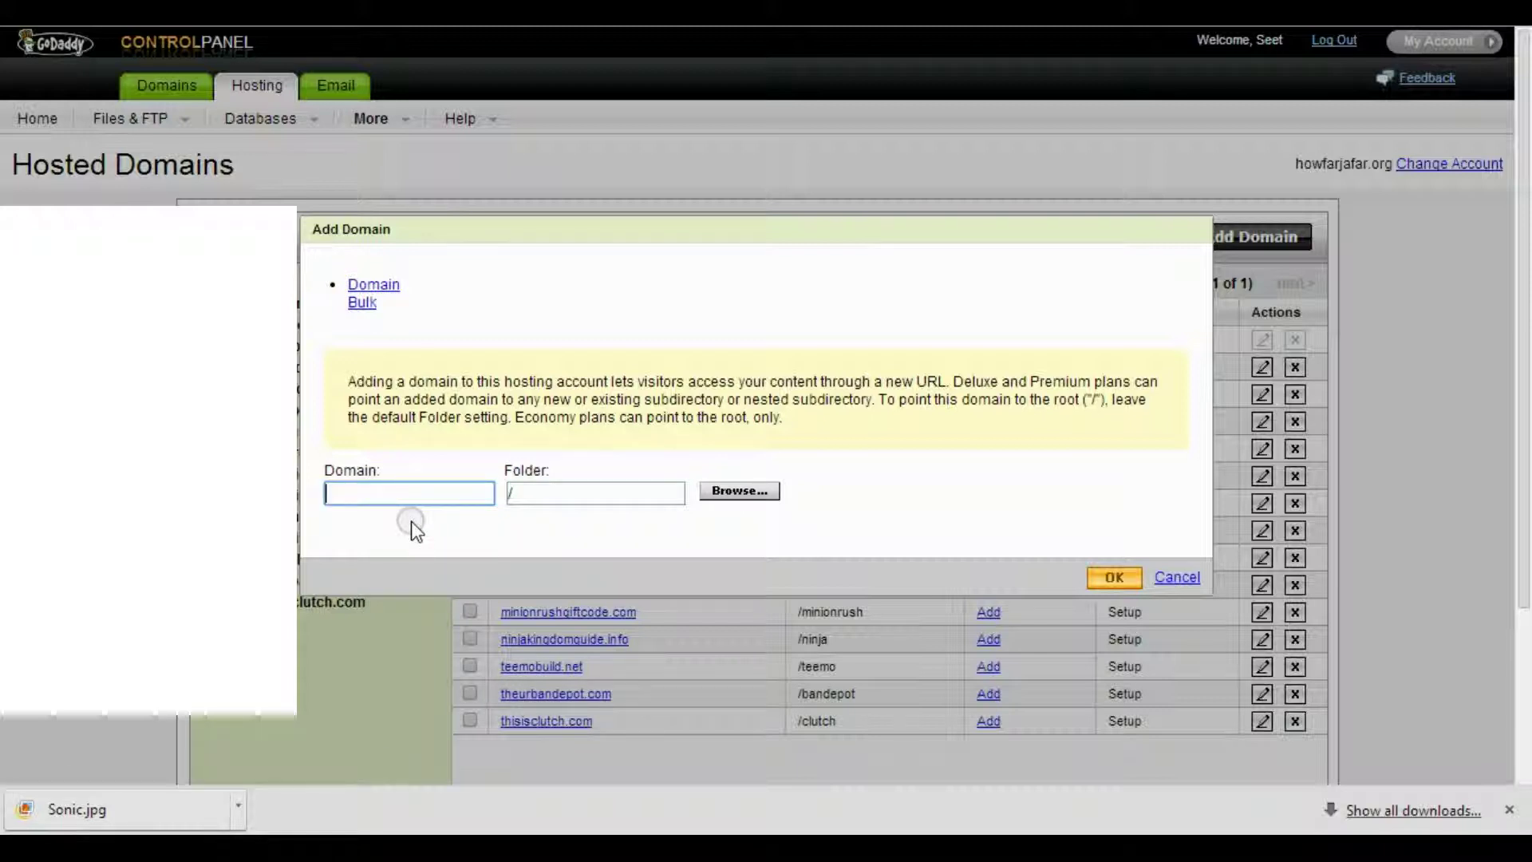
type("earn")
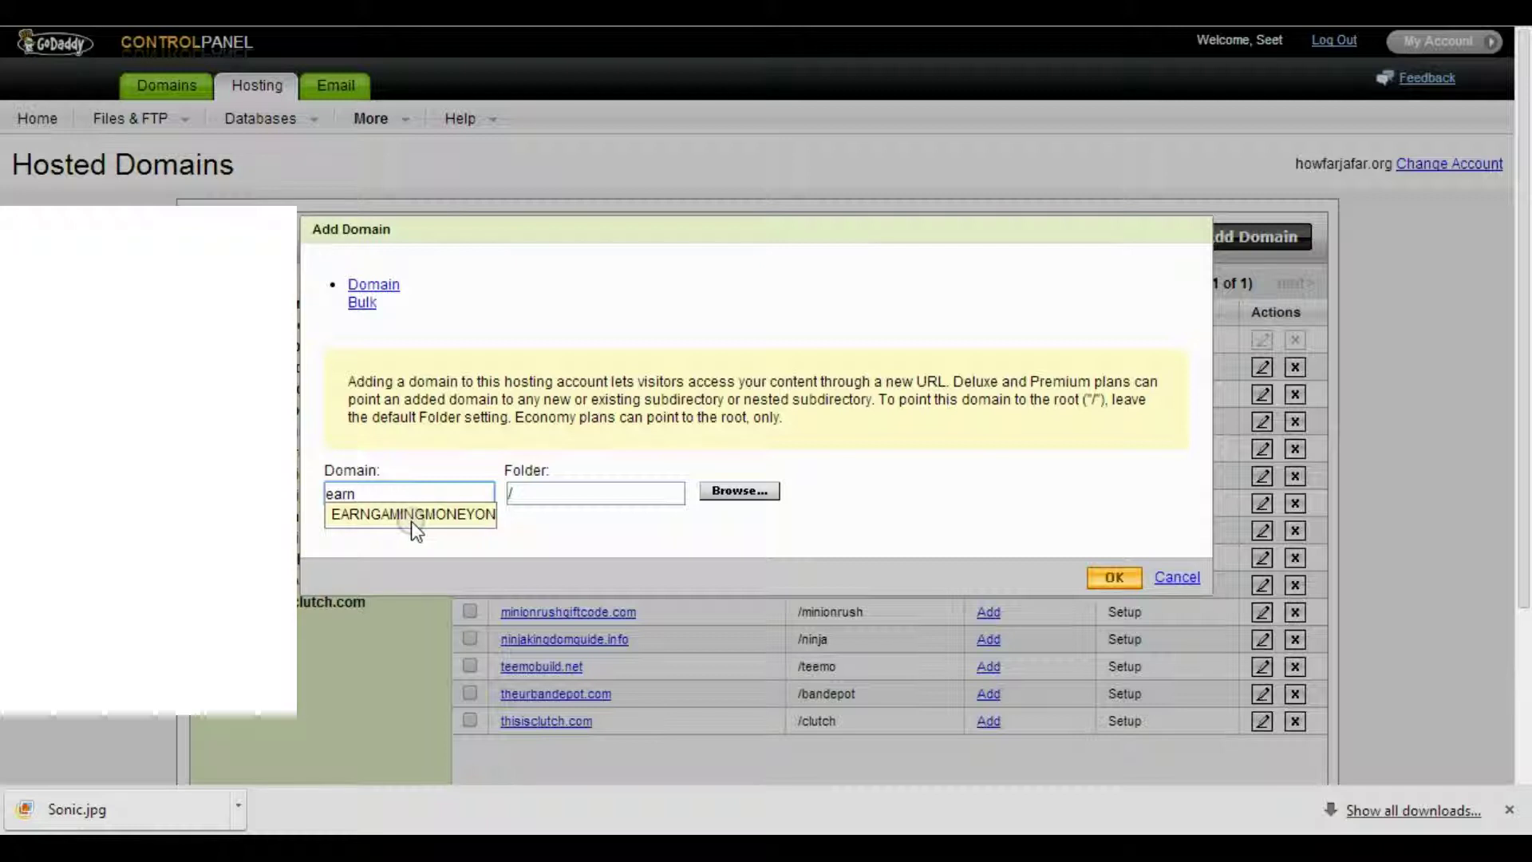
left_click(457, 517)
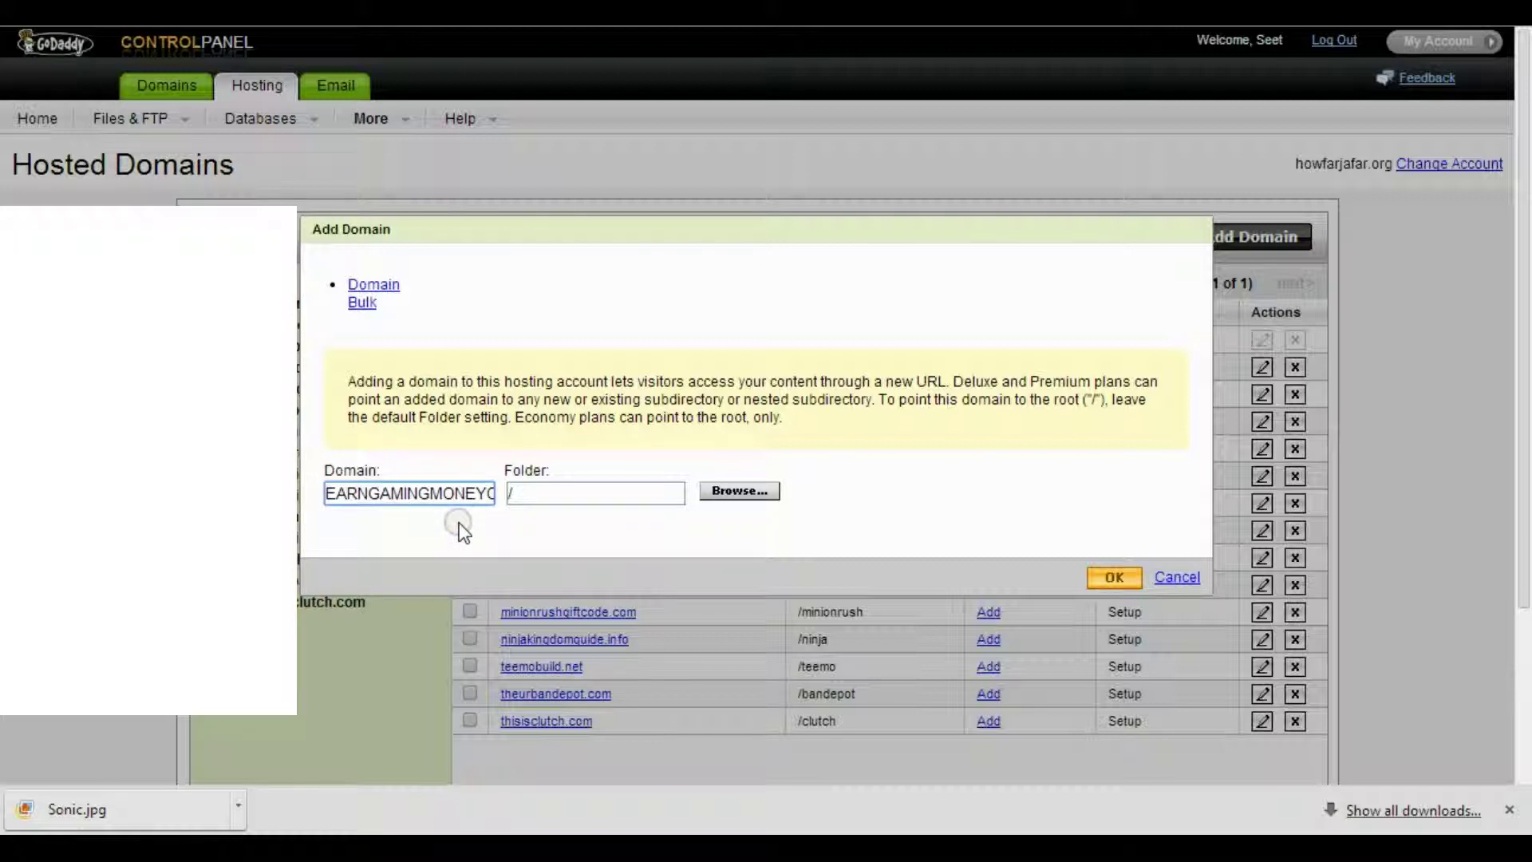
left_click(549, 492)
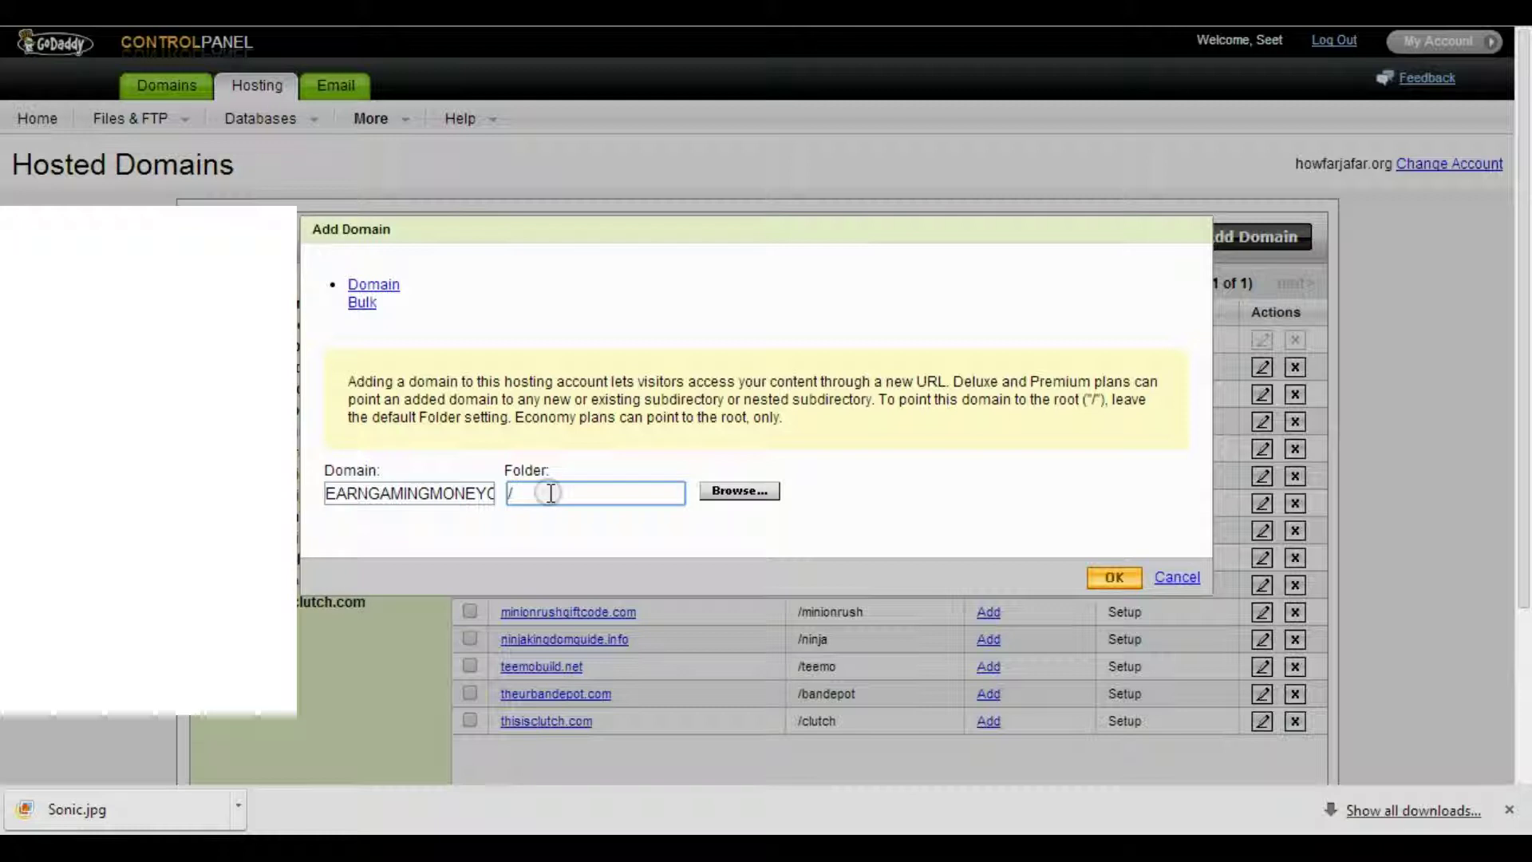
type("earn")
left_click(1125, 593)
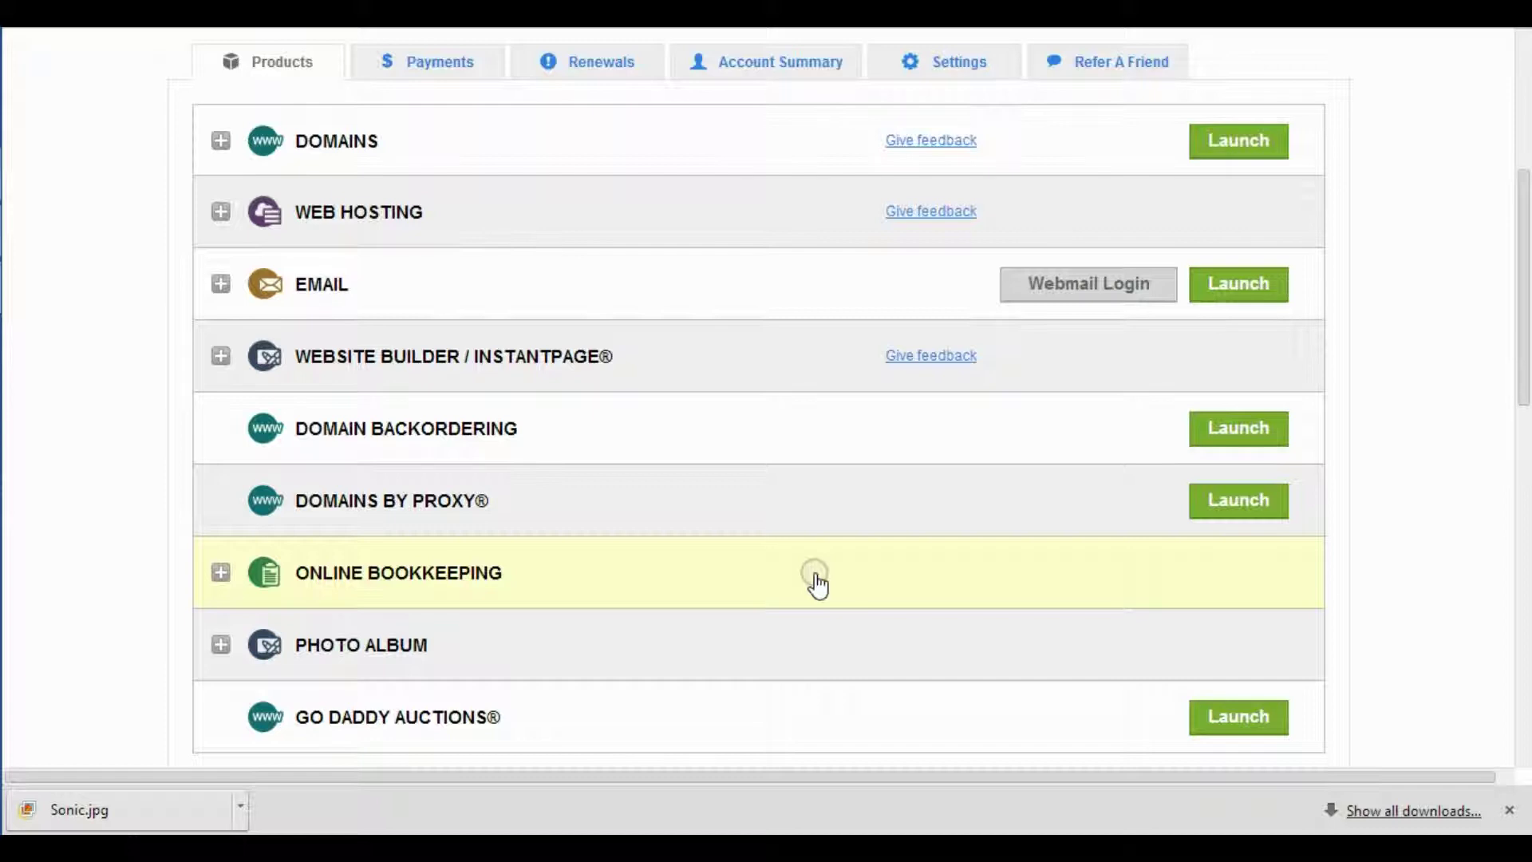
- Launch the Deluxe Web Hosting Linux account from the products list and open its WordPress management
left_click(276, 198)
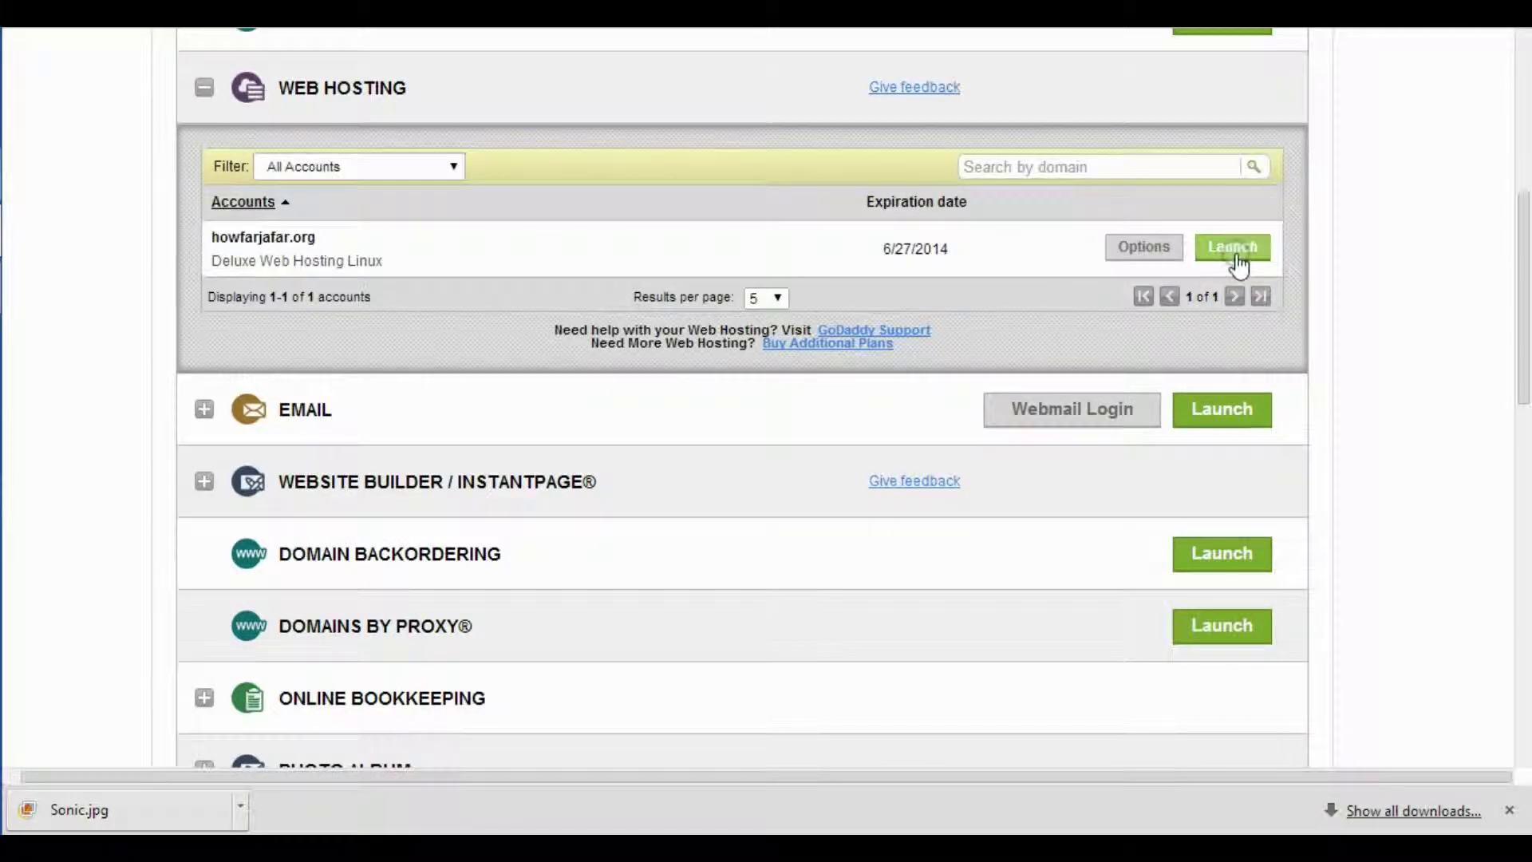
left_click(1236, 254)
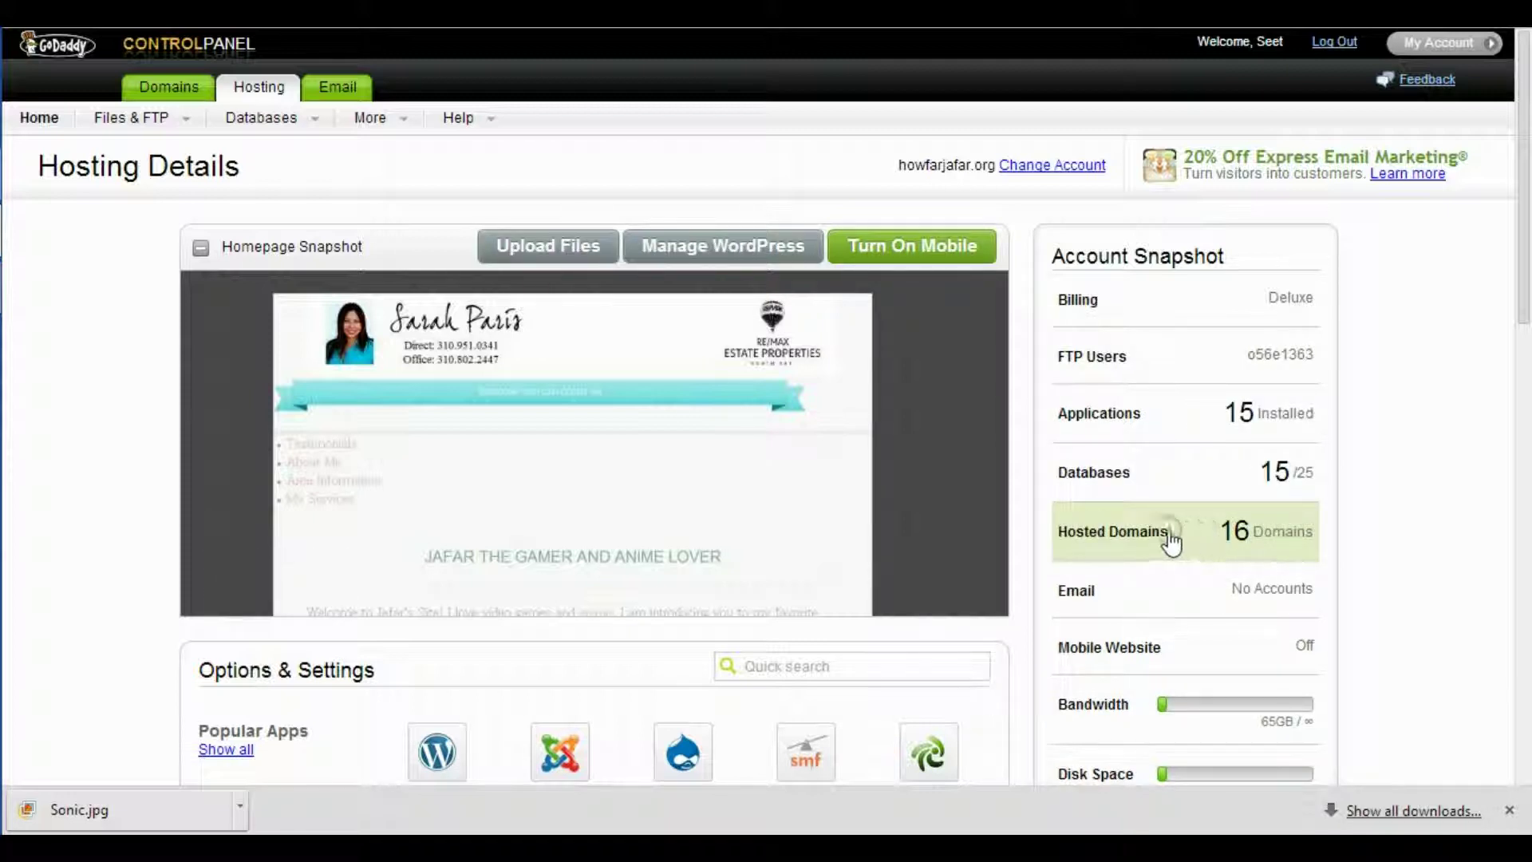
left_click(735, 257)
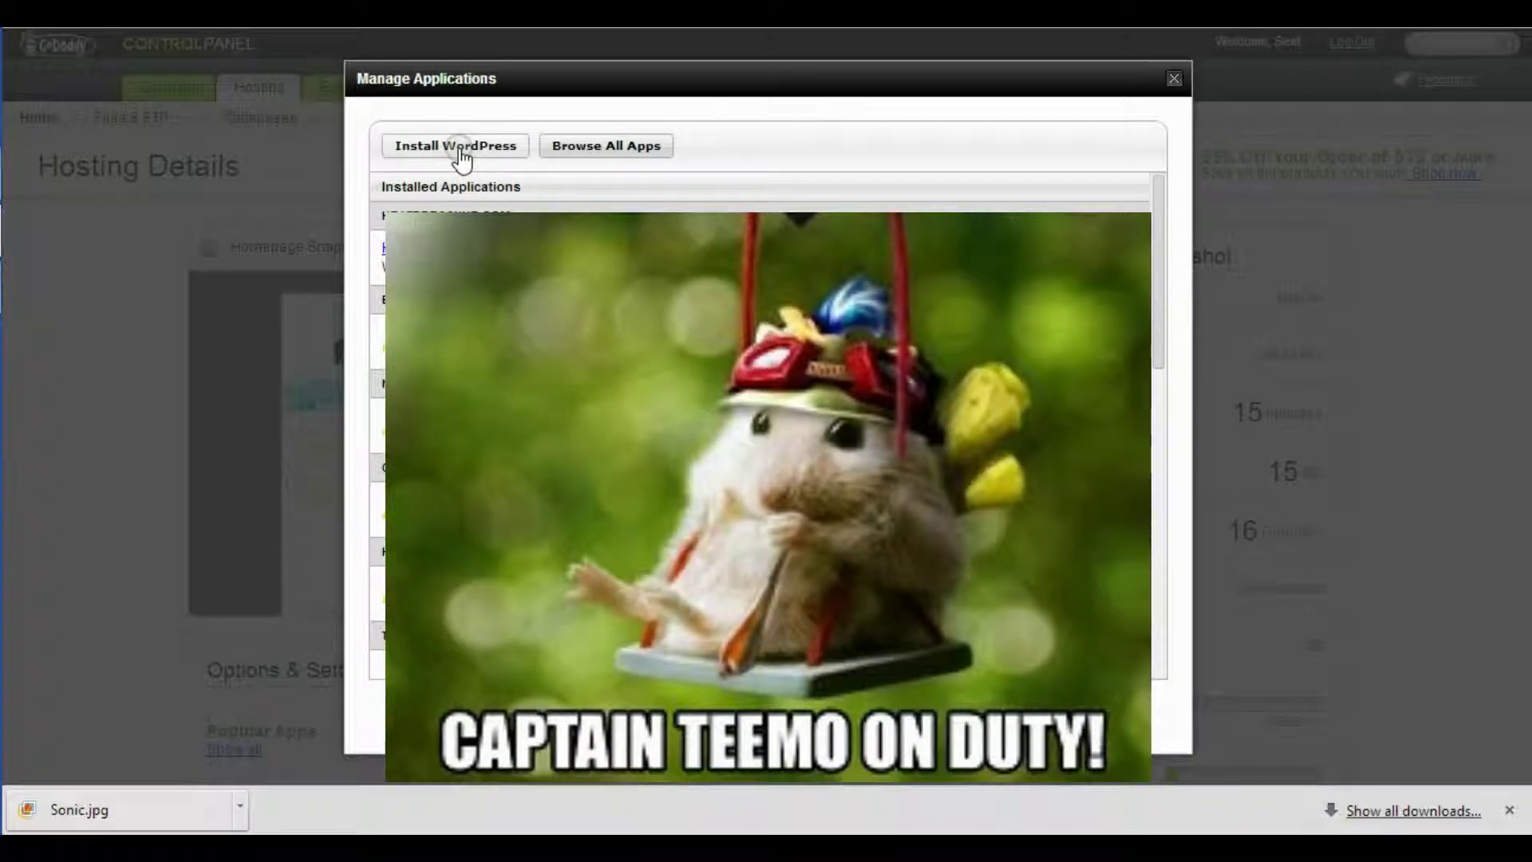
- Start a WordPress installation and choose earngamingmoneyonline.info as its domain
left_click(460, 147)
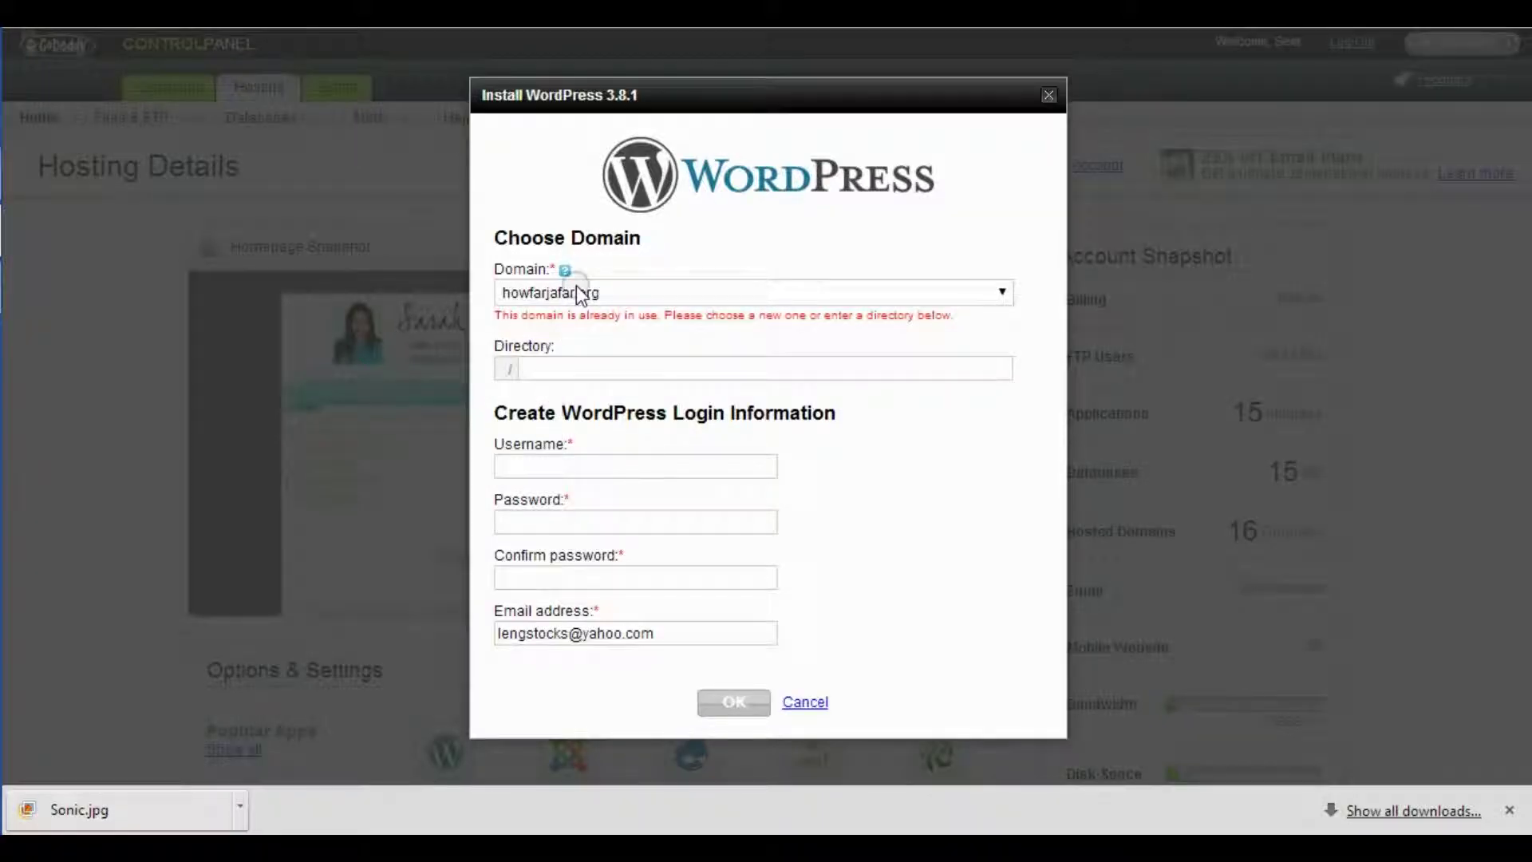
left_click(580, 294)
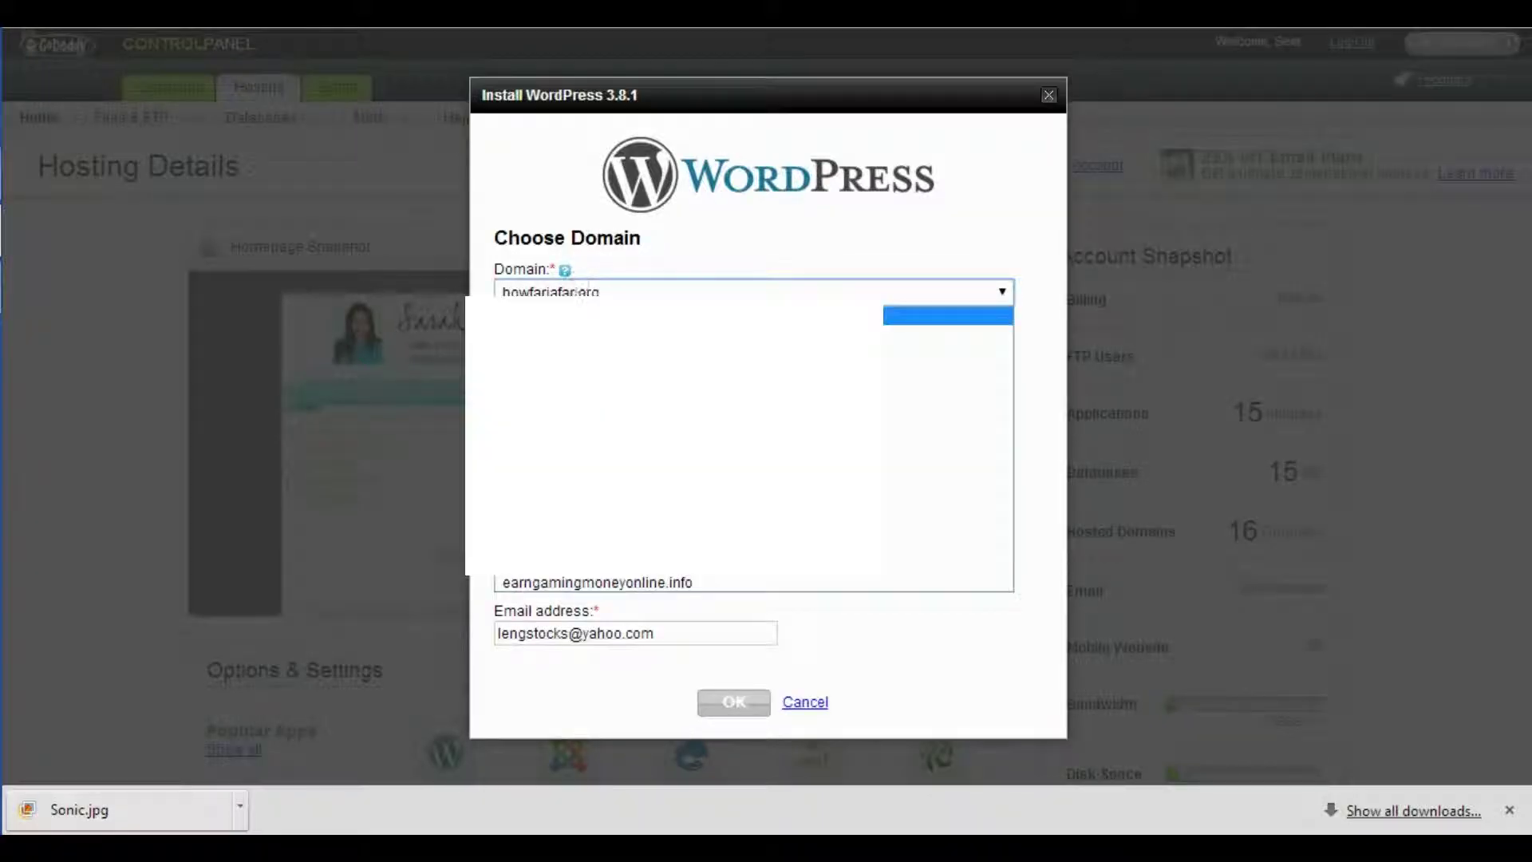
left_click(569, 584)
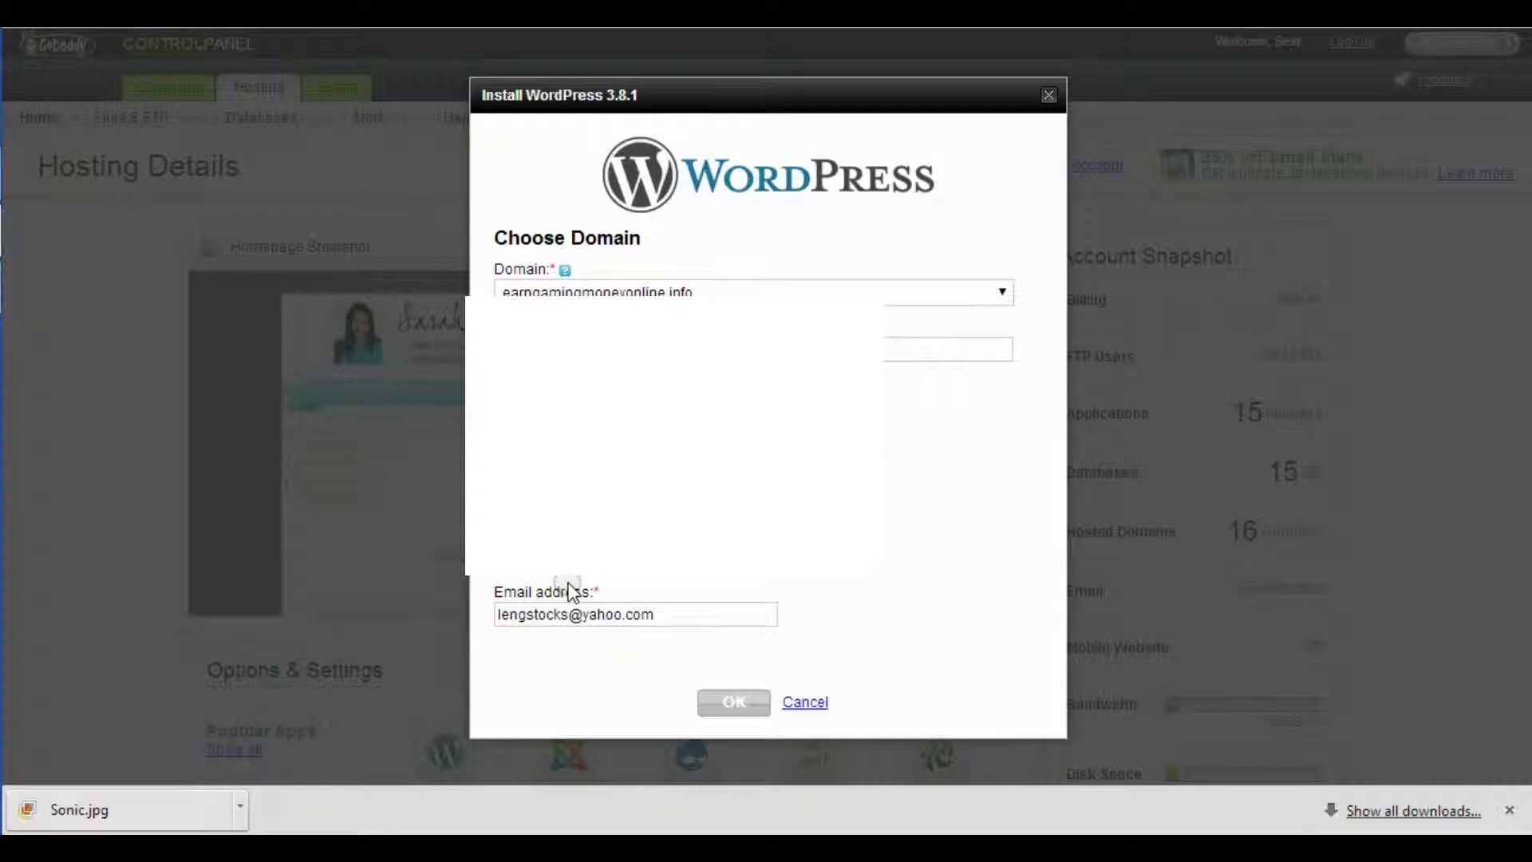